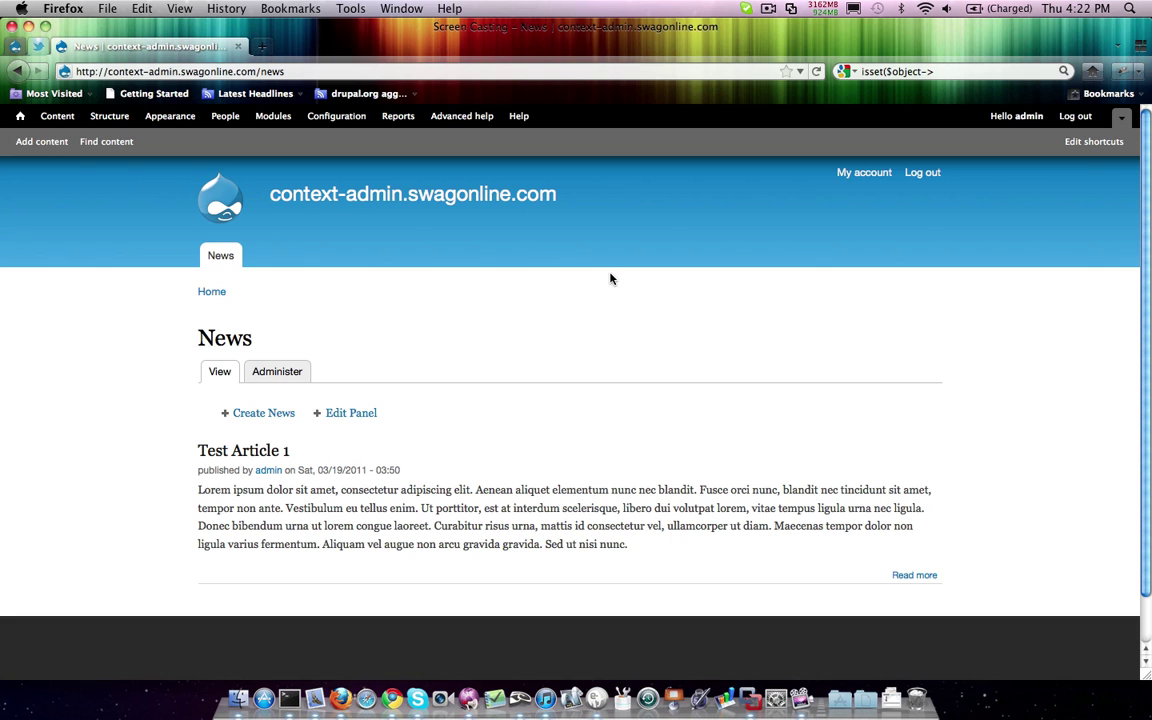
View the list of taxonomy vocabularies in the site structure
click(109, 117)
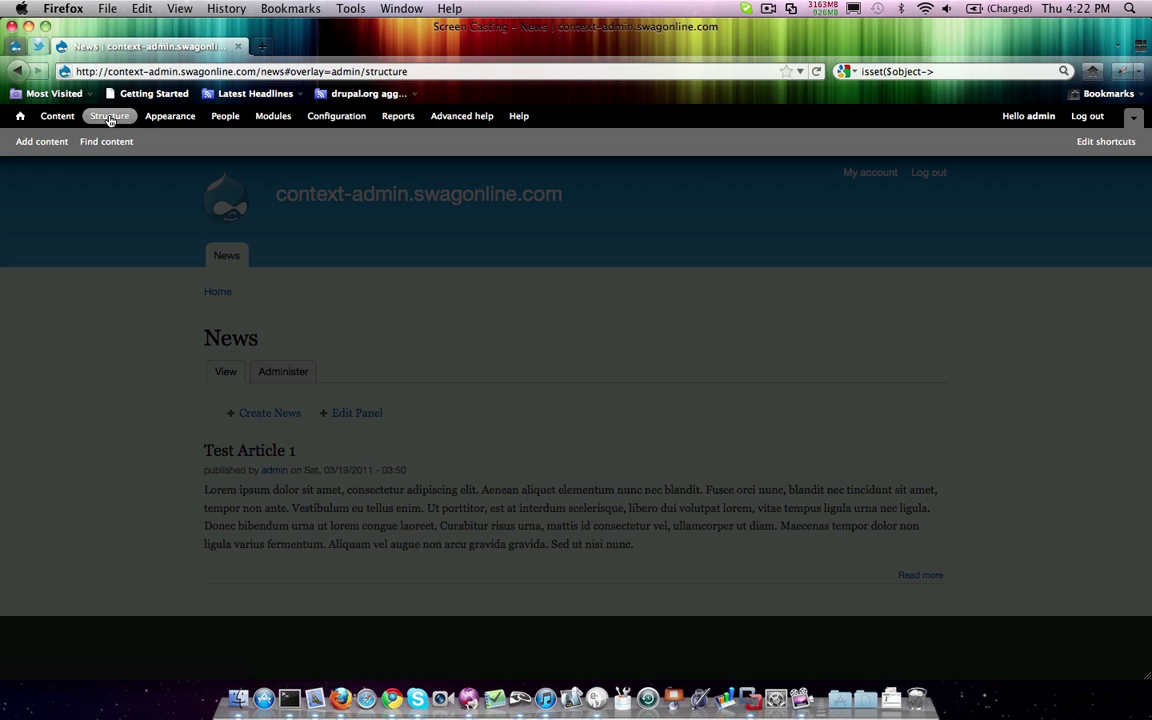
scroll(207, 503, down, 2)
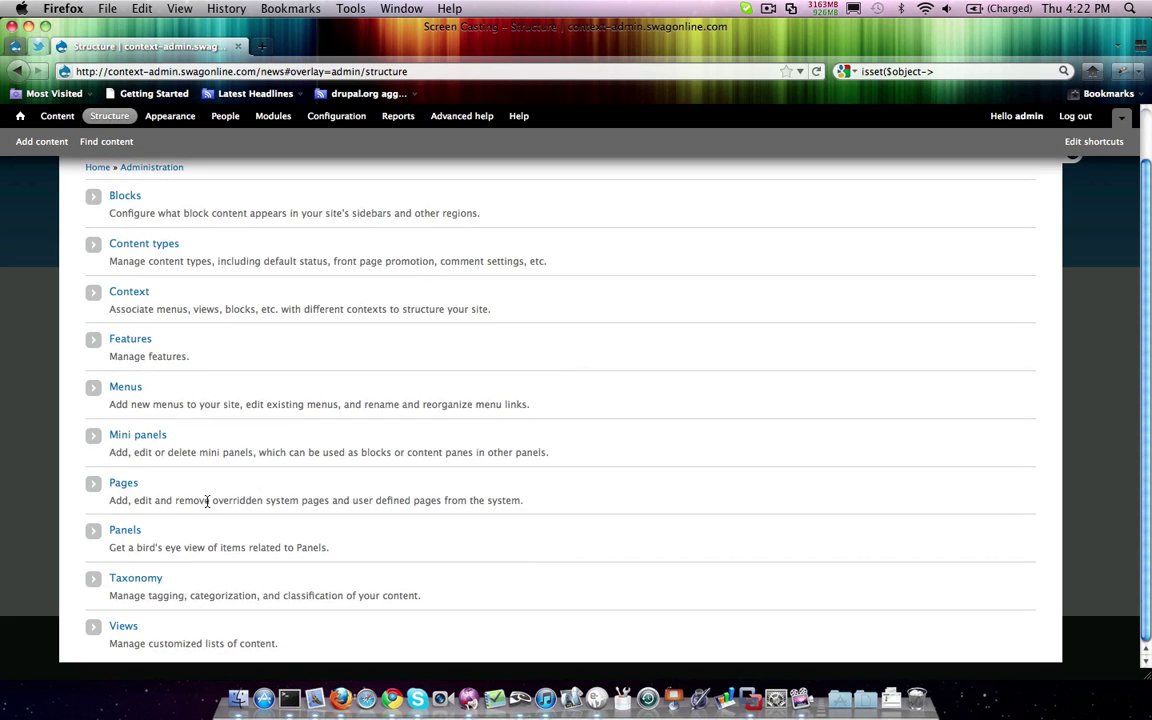
click(125, 580)
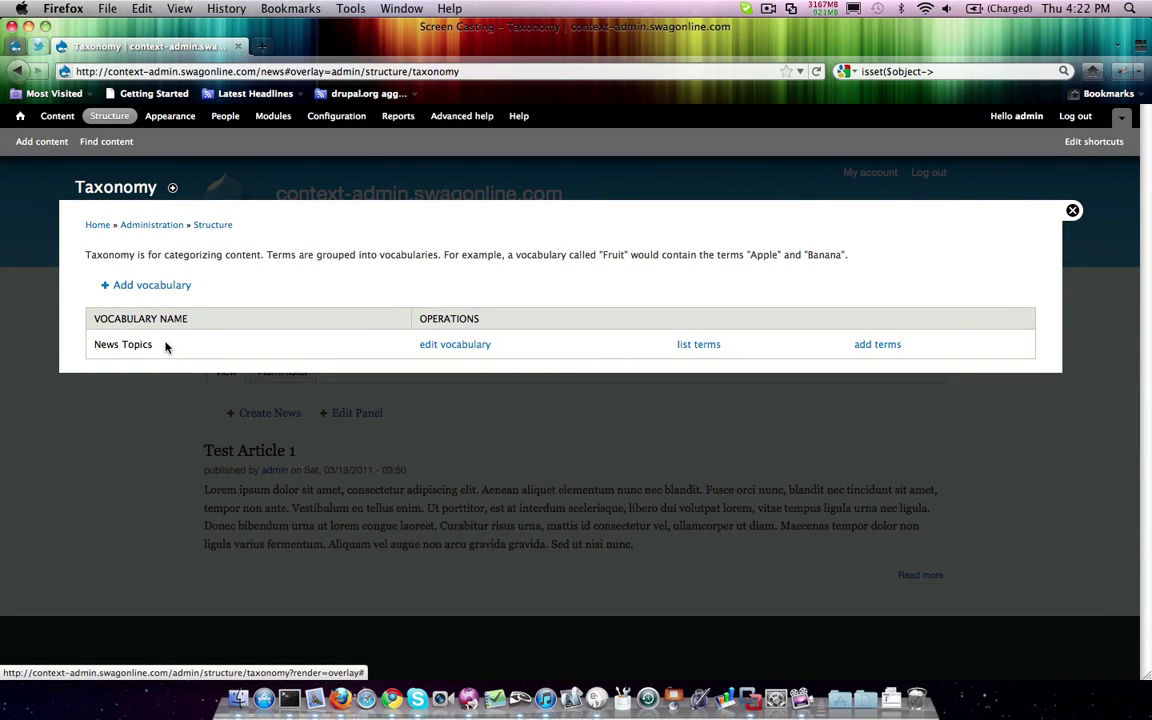
View the managed fields of the News content type in the site structure
click(104, 118)
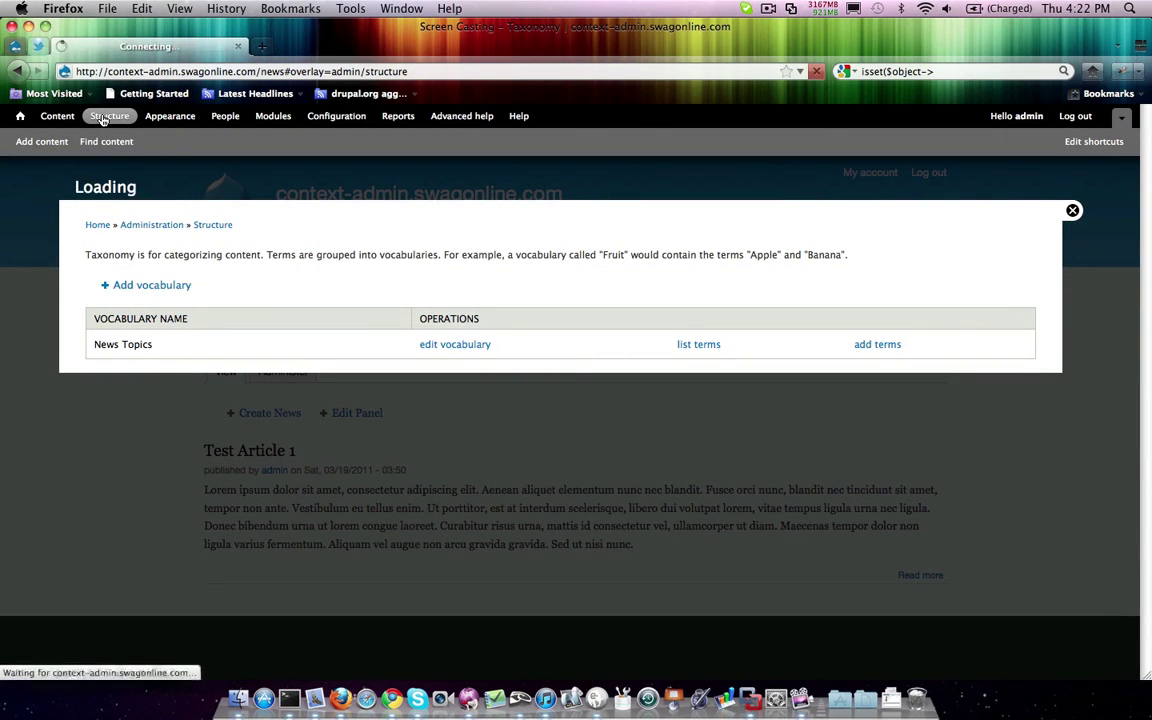
click(163, 308)
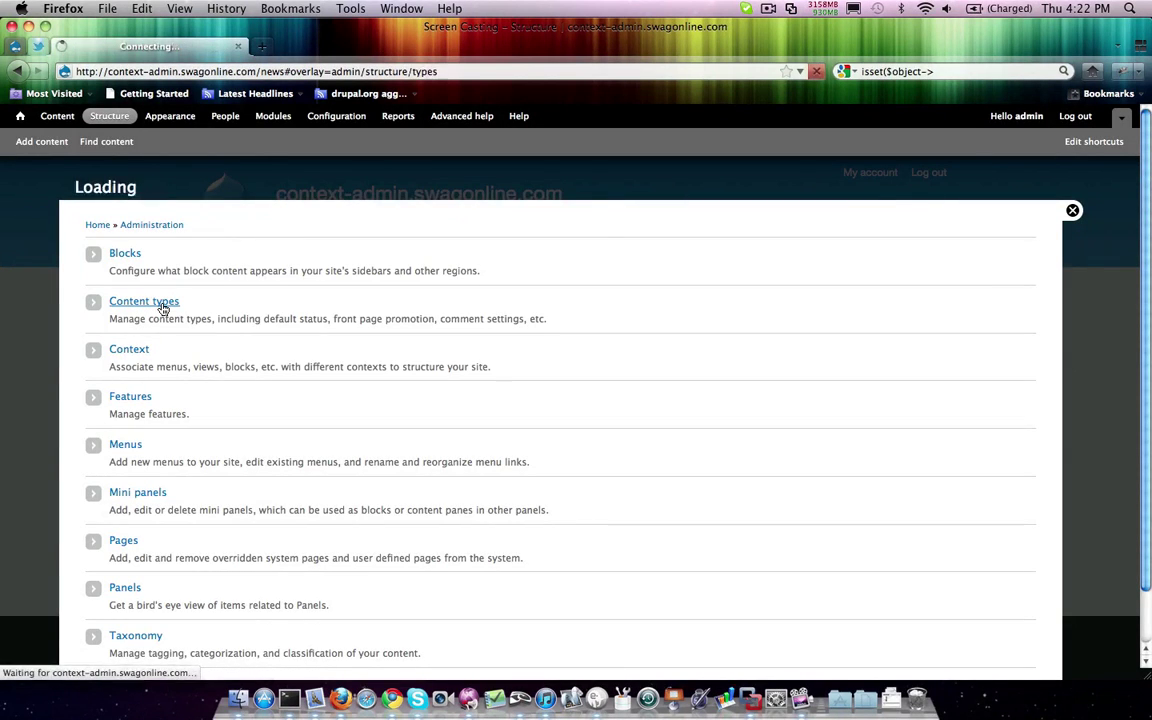
click(563, 329)
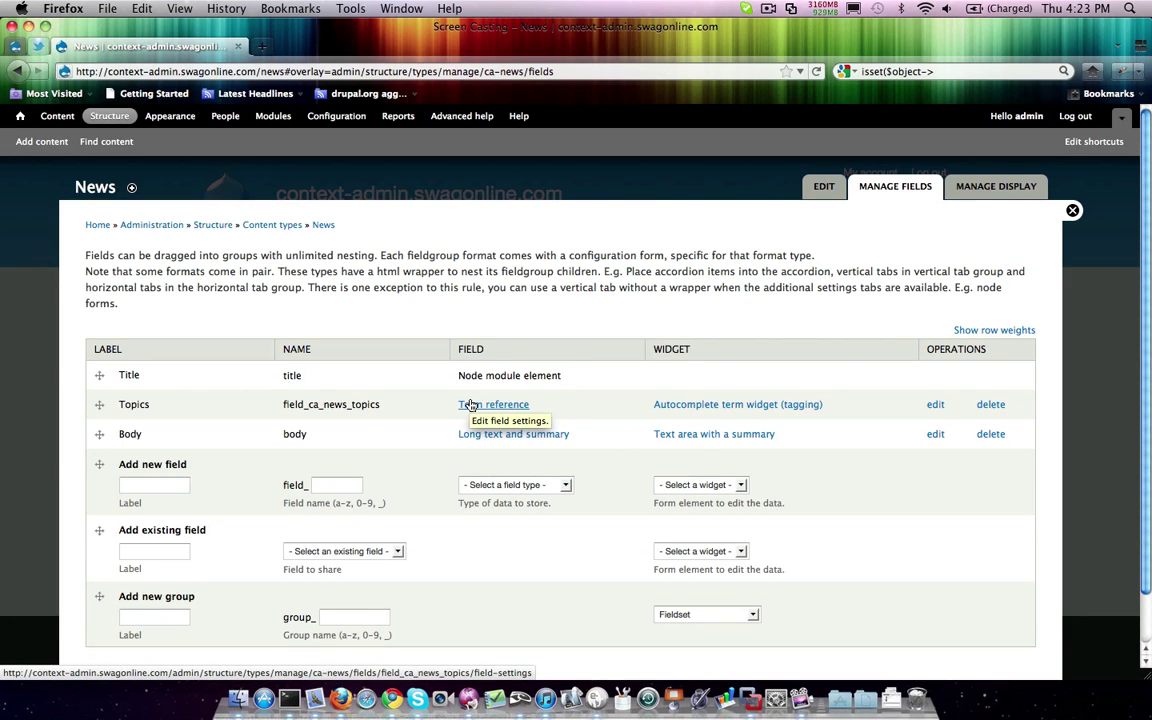
Leave the News field settings, view the Create News form with its Topics field, and close it
click(1072, 211)
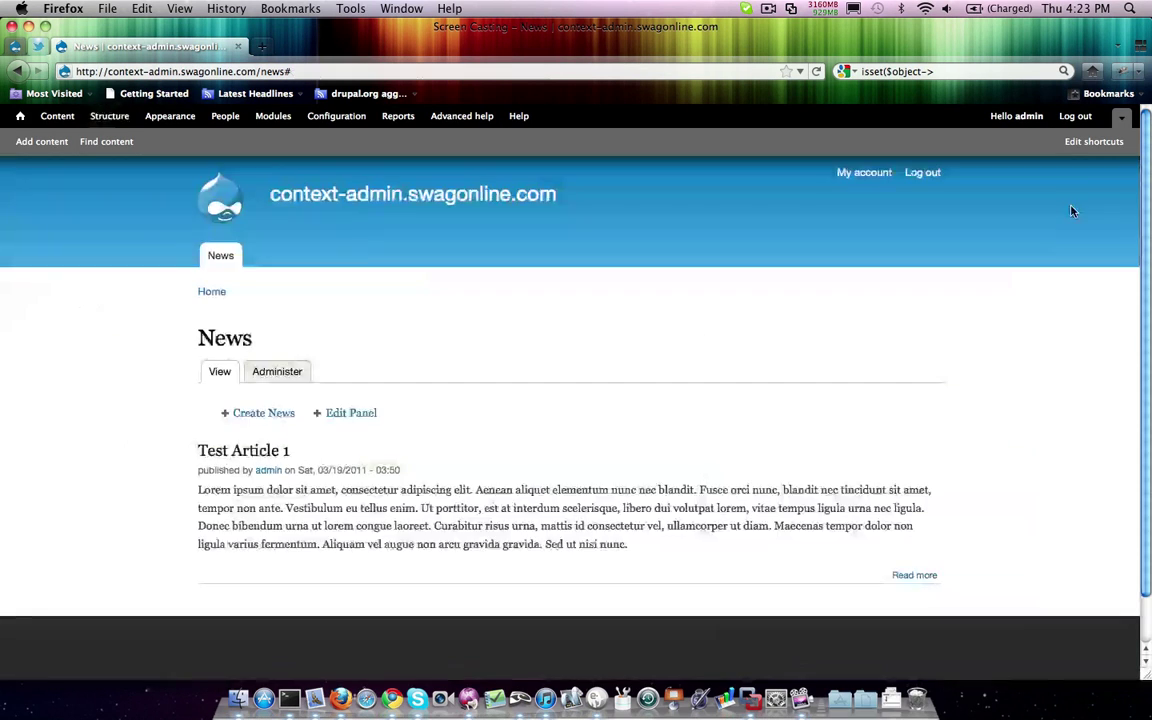
click(258, 413)
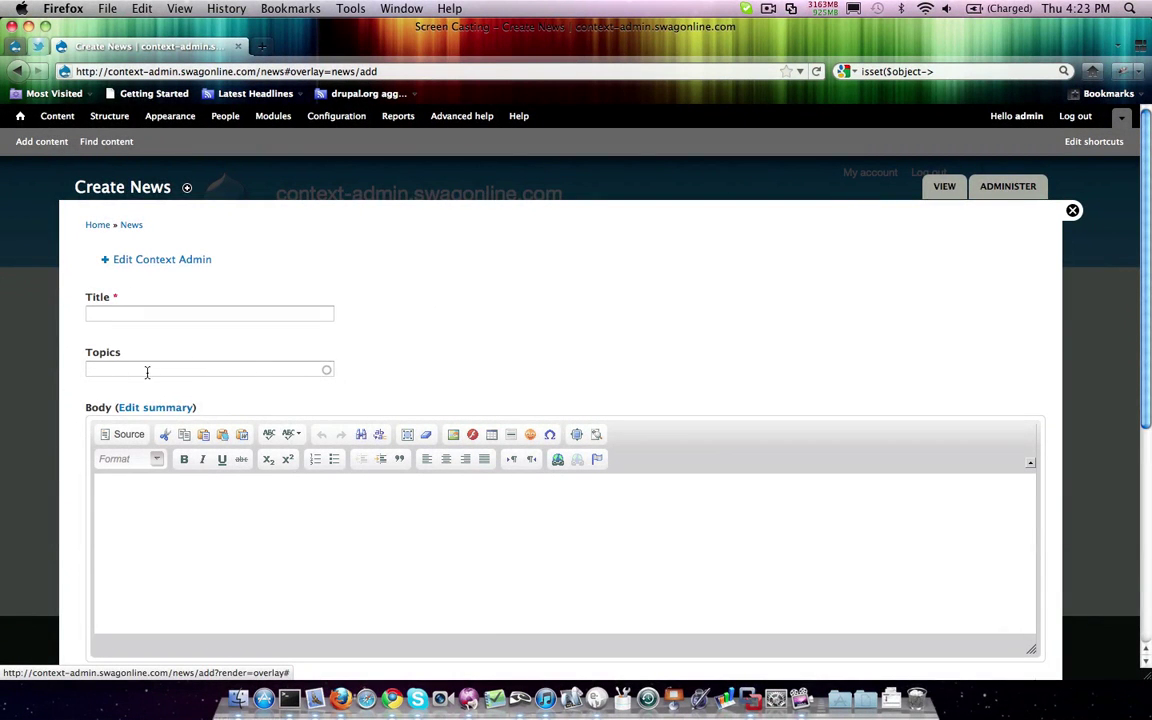
click(1073, 212)
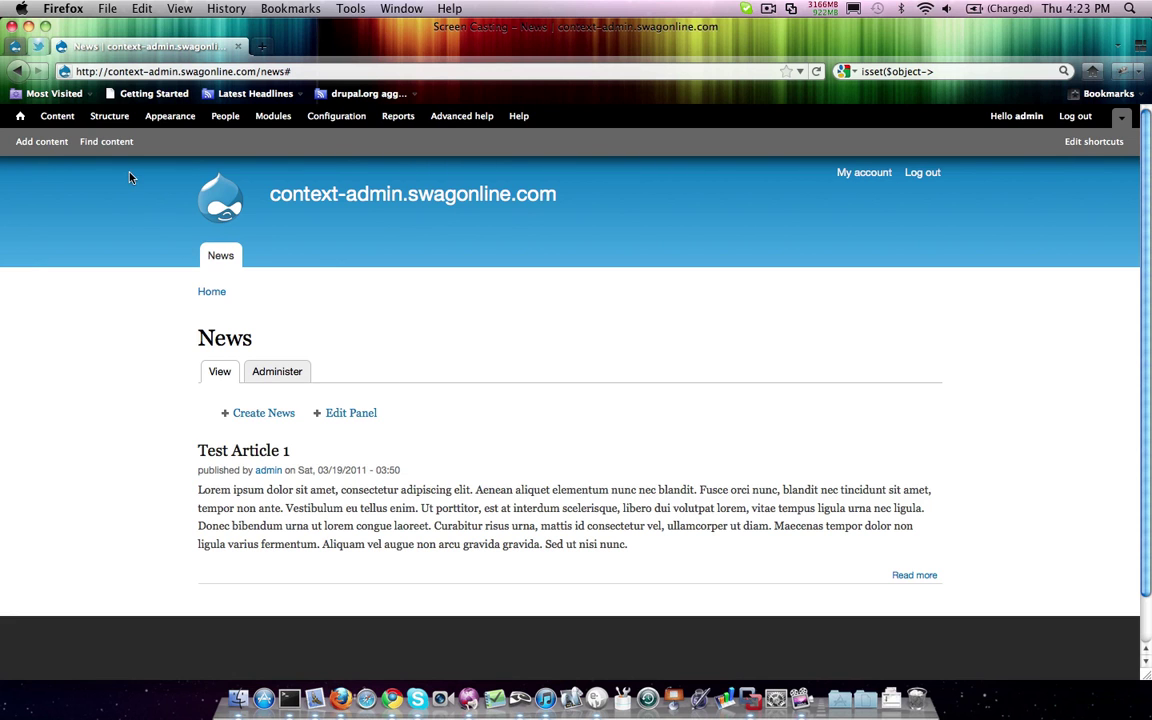
Add a new custom page with the administrative title "Context Admin News Vocabulary"
click(110, 116)
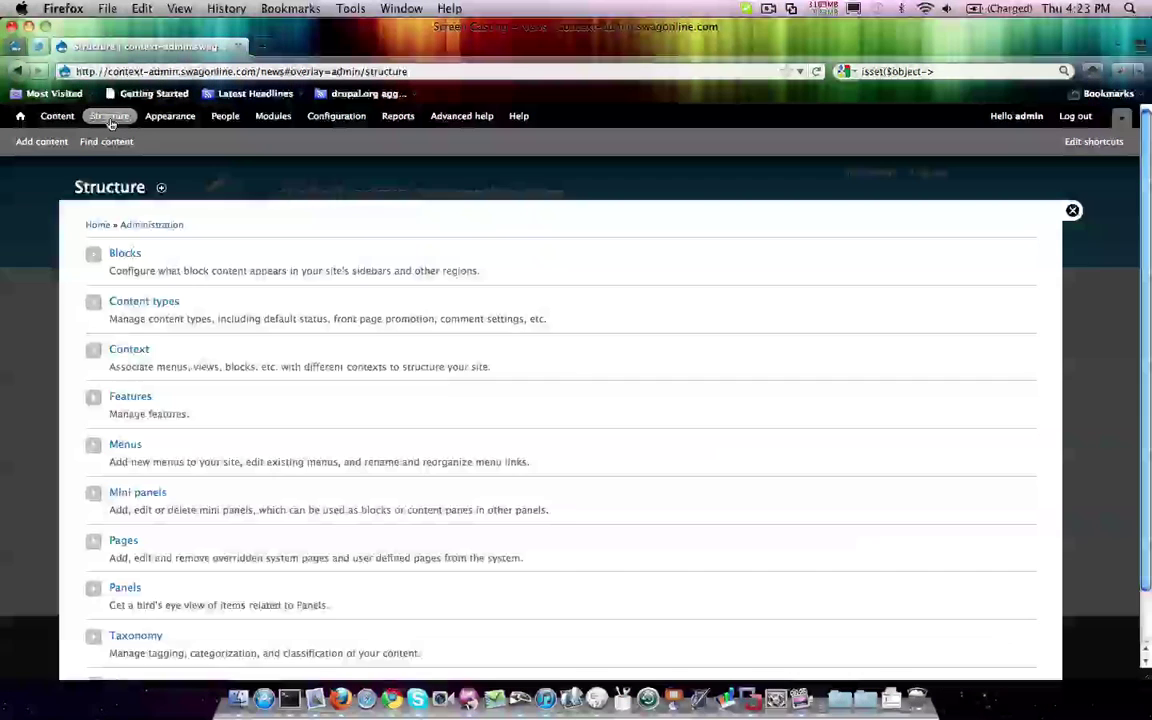
click(122, 540)
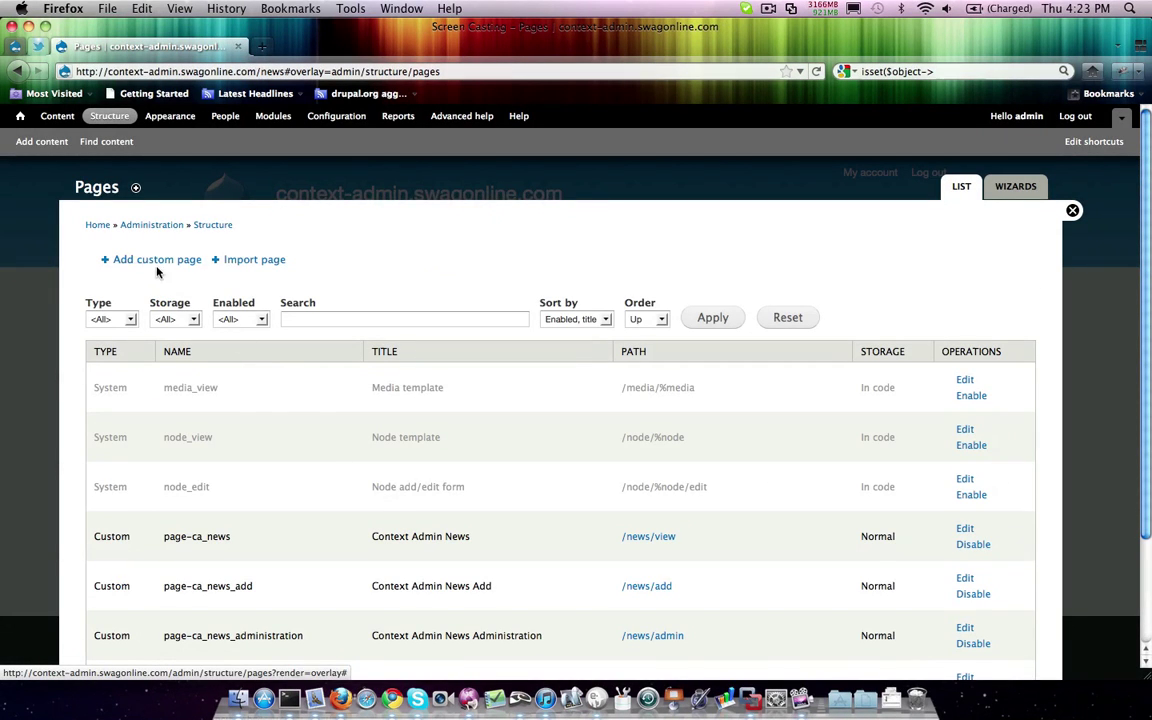
click(150, 260)
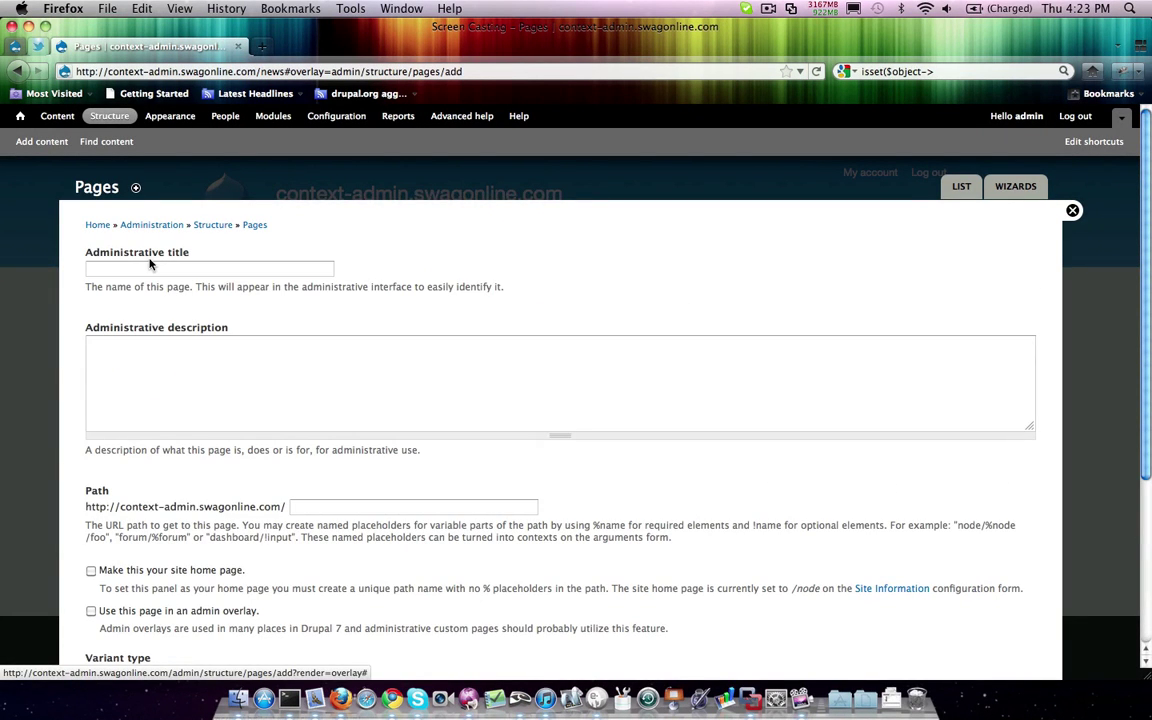
click(150, 269)
text(Con)
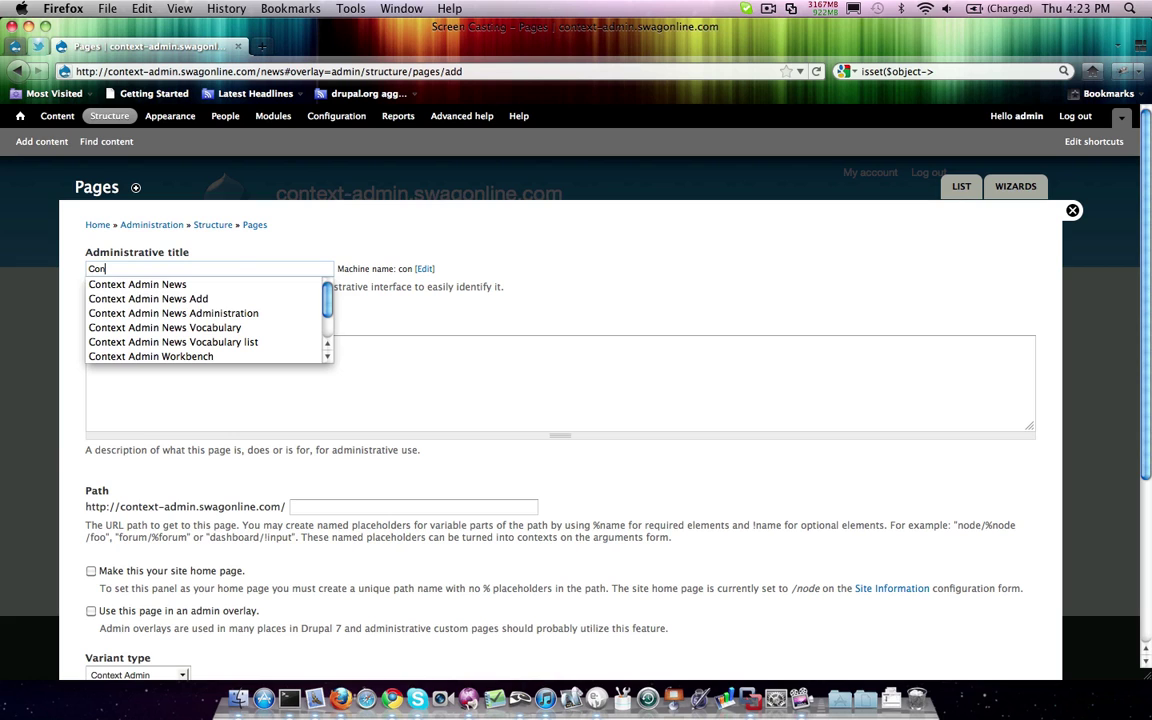
key(Down)
key(Down)
key(Down)
key(Return)
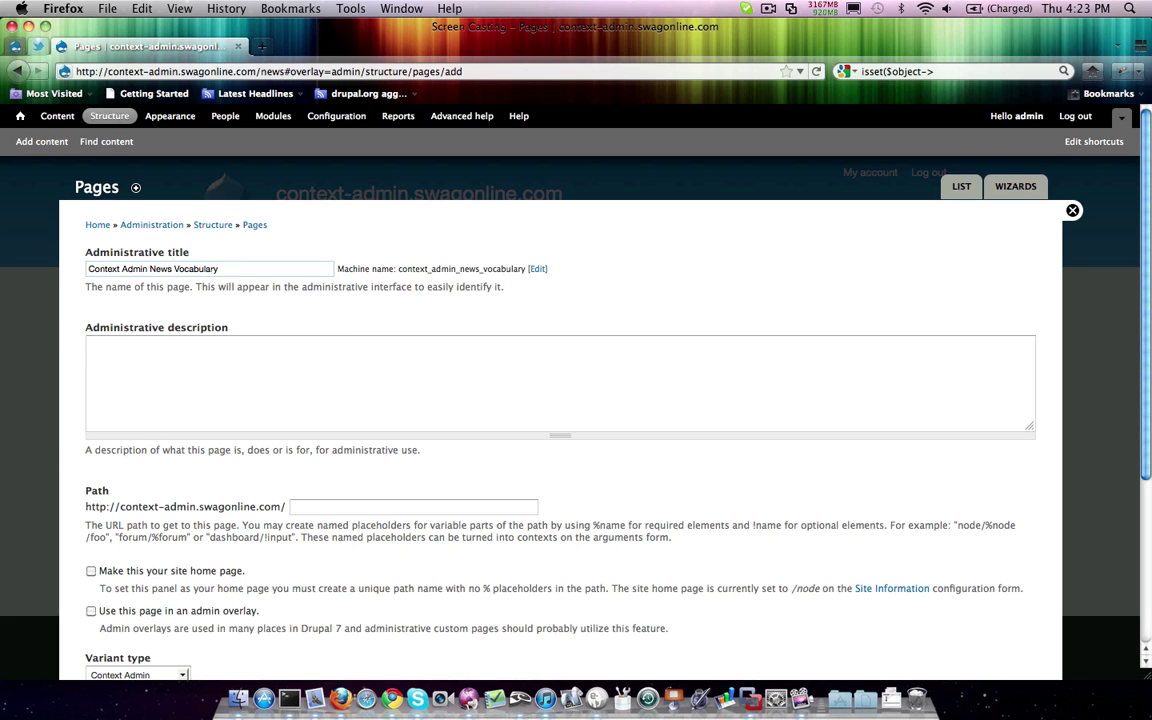
Shorten the page's machine name to "ca_news_vocabulary"
click(537, 268)
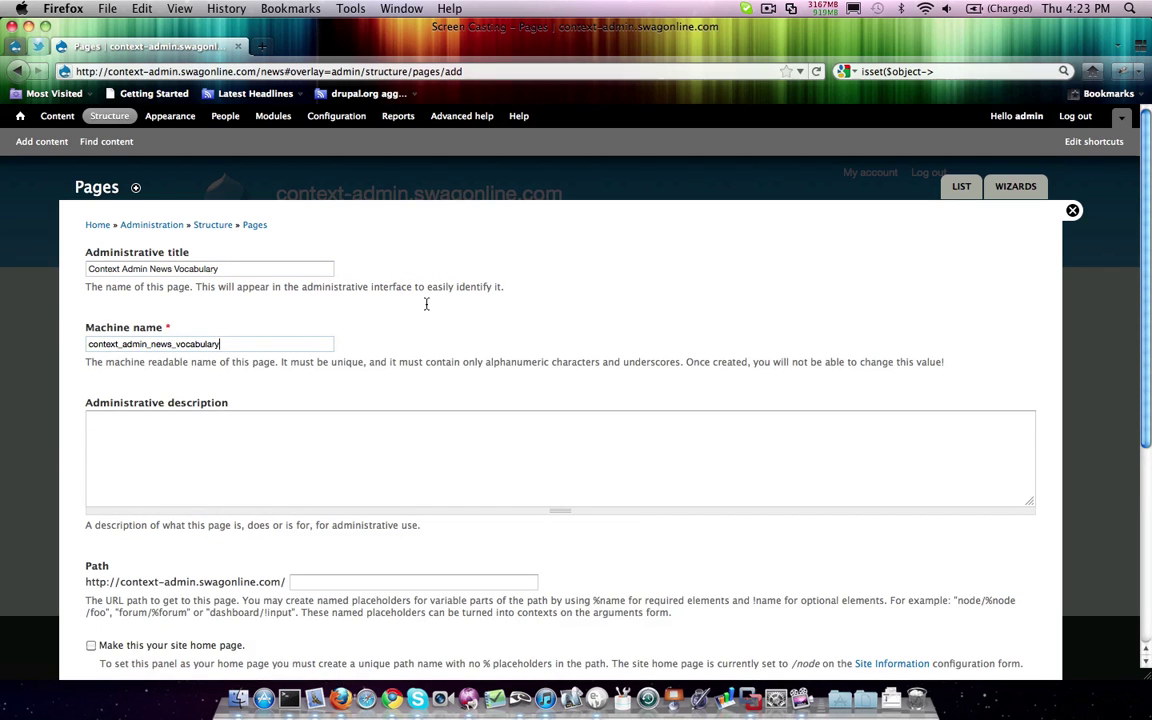
drag(146, 347, 87, 345)
text(ca)
key(Return)
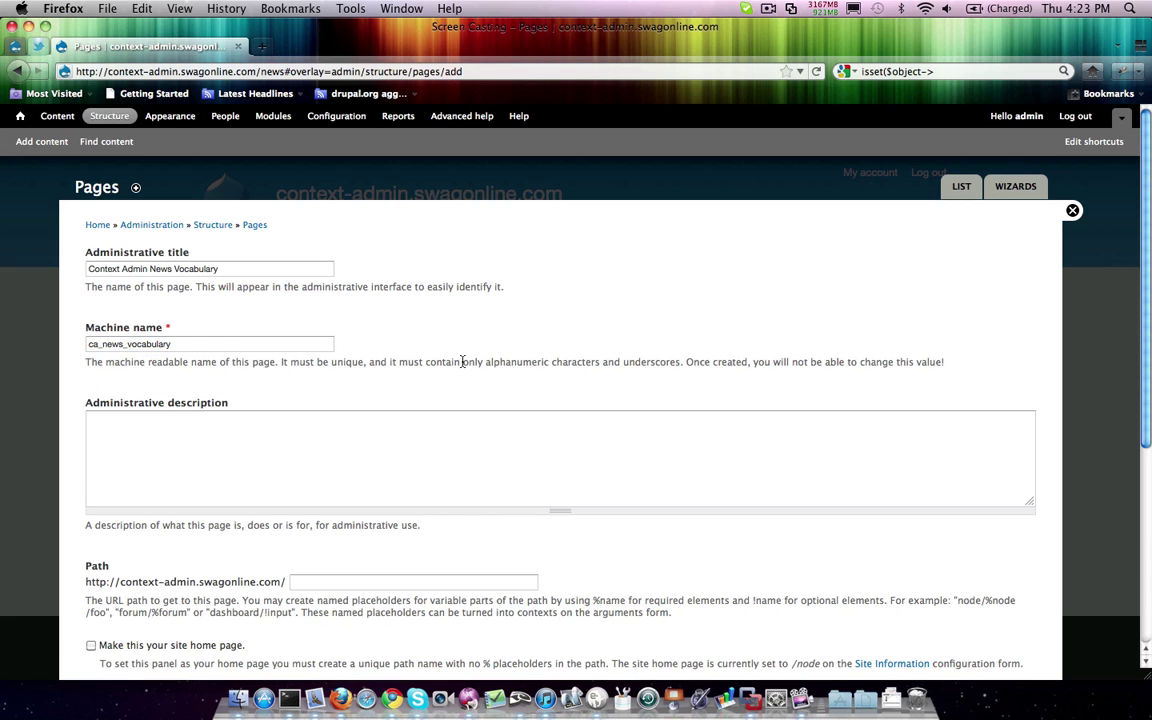
Set the page's path to news/vocabulary/edit
scroll(391, 404, down, 3)
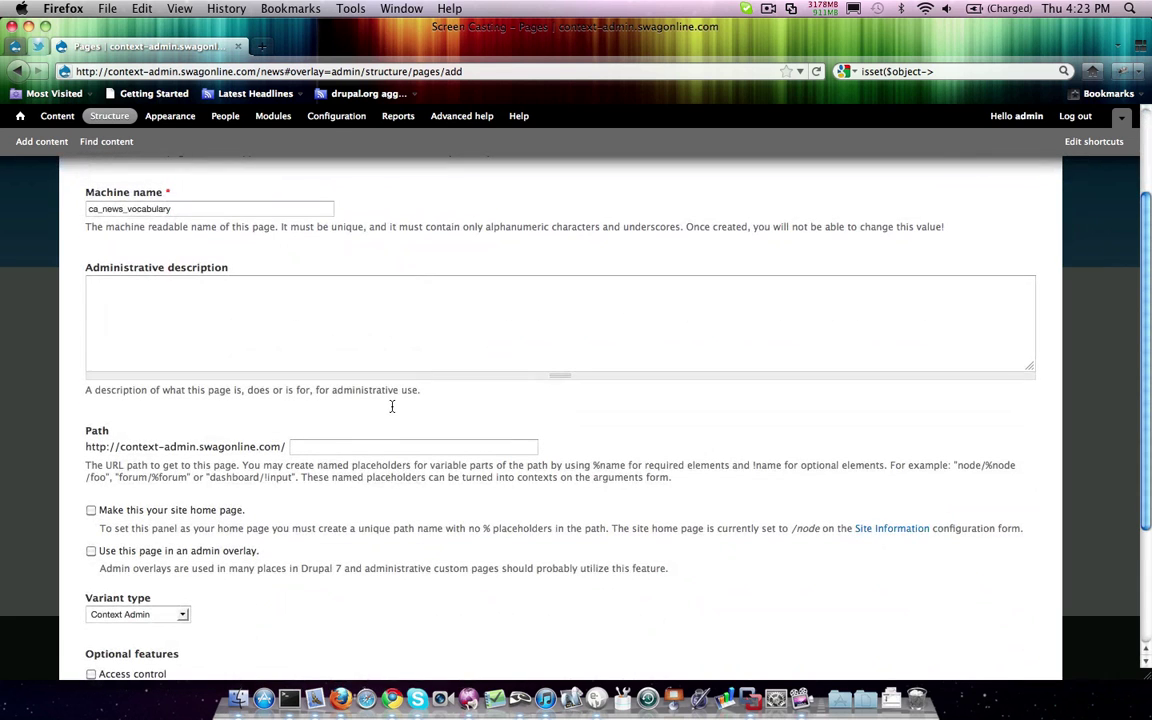
click(330, 448)
text(new)
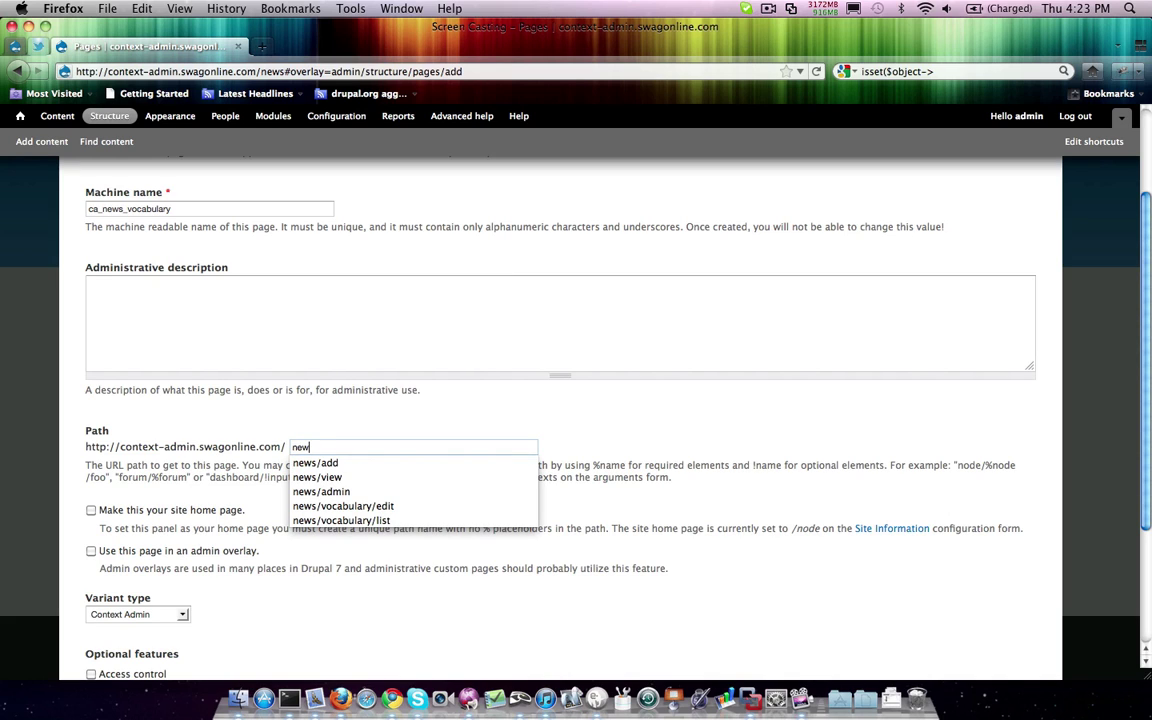
key(Down)
key(Down)
key(Down)
key(Down)
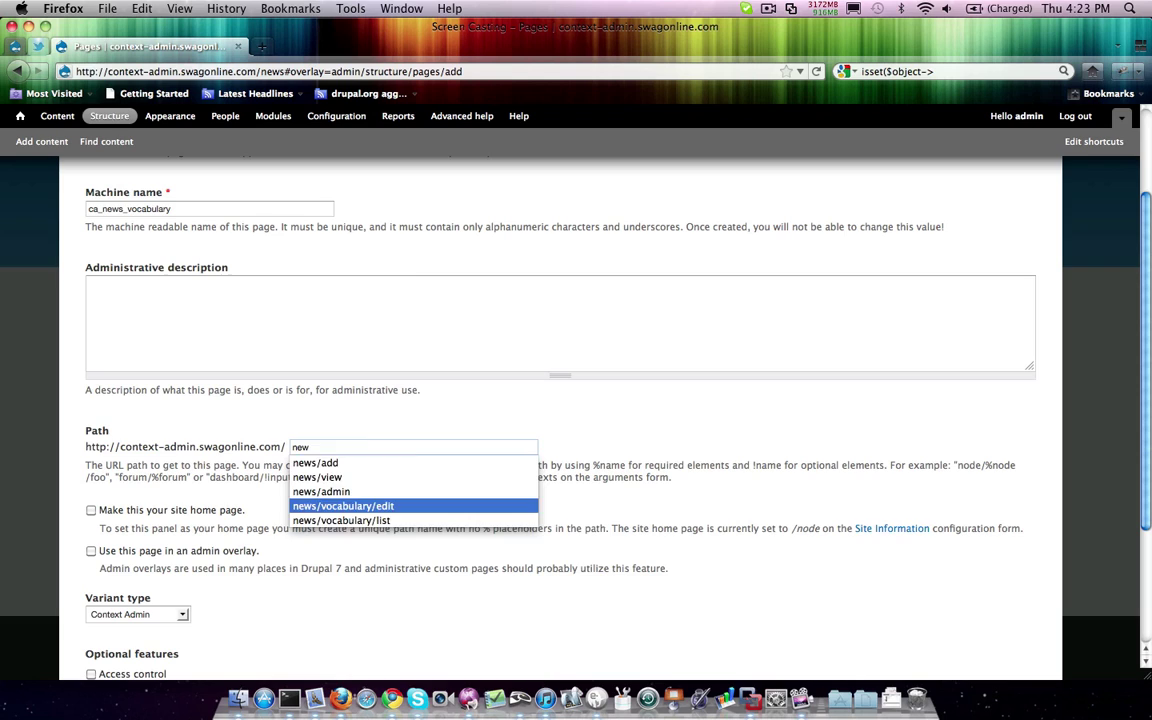
key(Return)
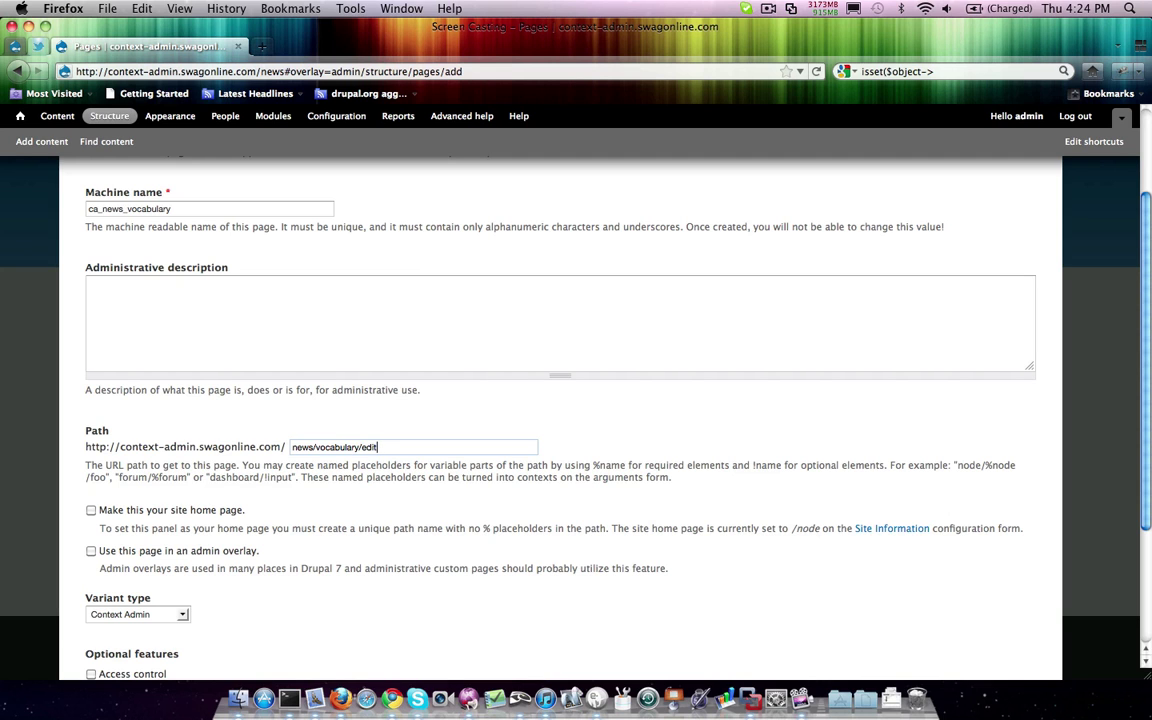
Enable the admin overlay for the page, include the Access control and Visible menu item features, and continue to the access settings
click(91, 551)
scroll(266, 553, down, 4)
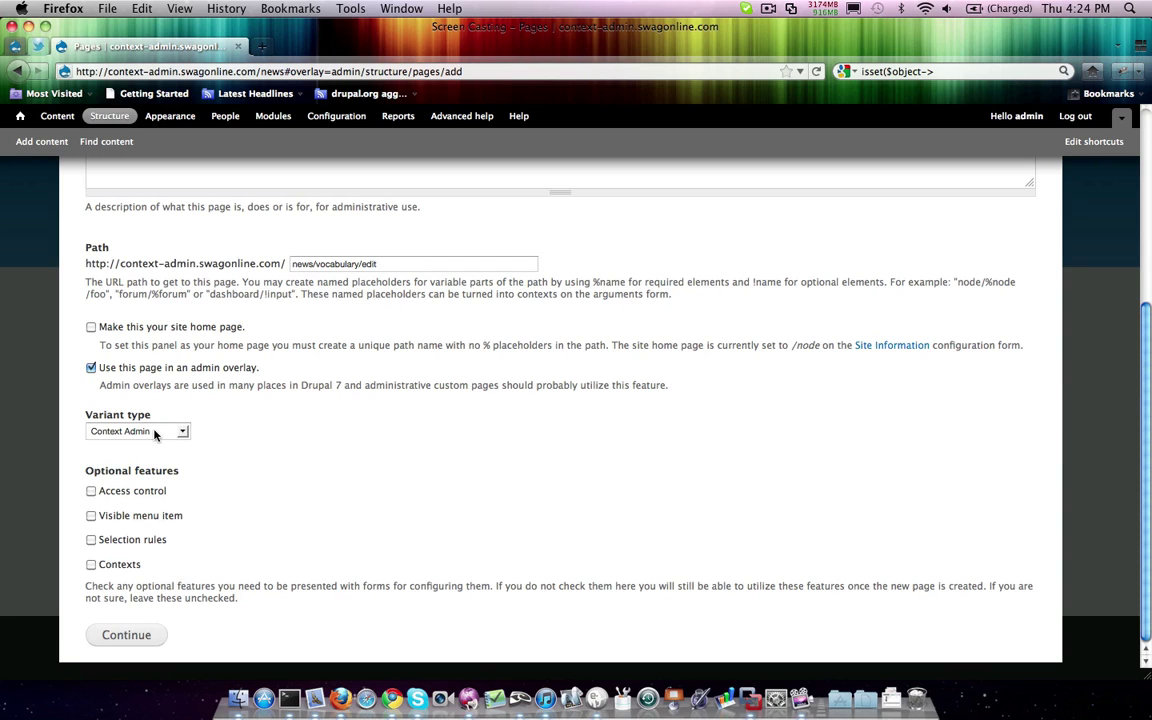
click(91, 491)
click(91, 515)
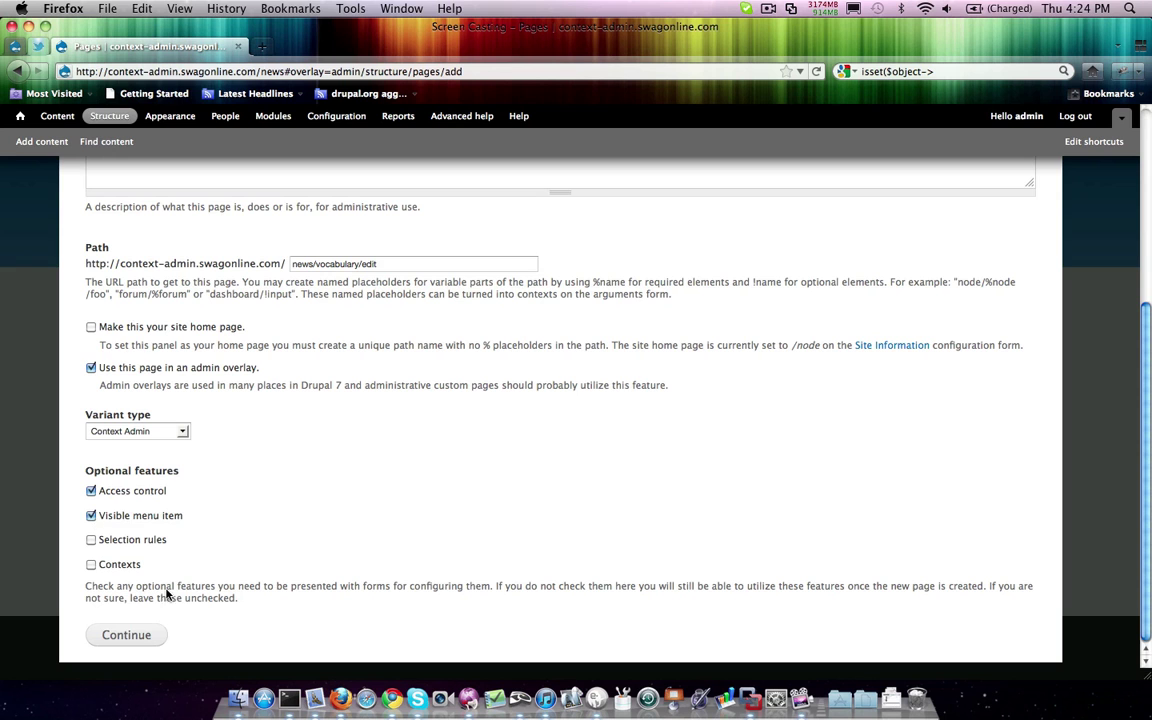
click(118, 637)
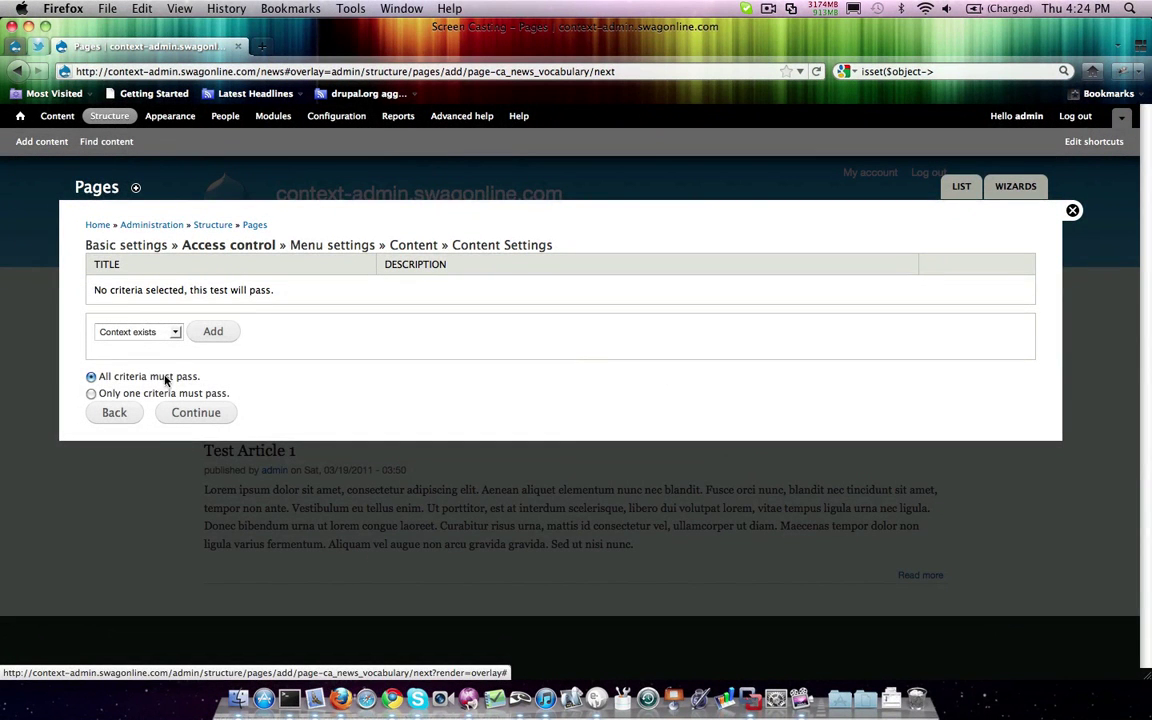
Add a User: role access criterion requiring the logged-in user to be an administrator, and continue to the menu settings
click(149, 331)
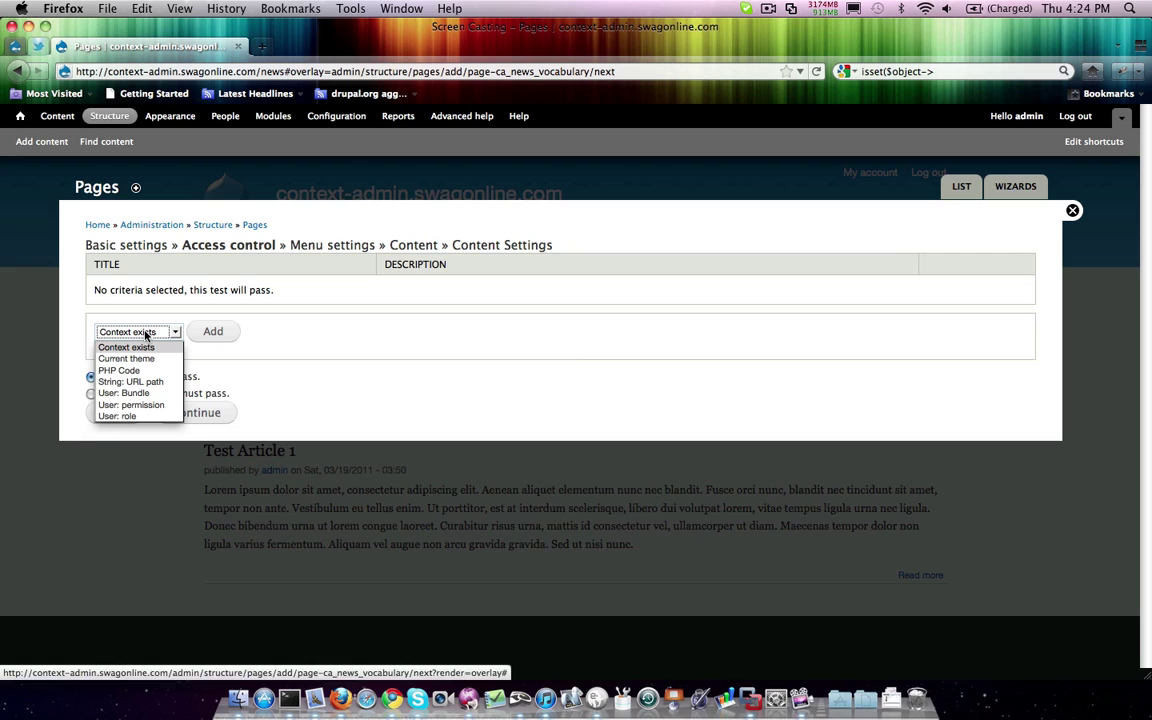
click(130, 415)
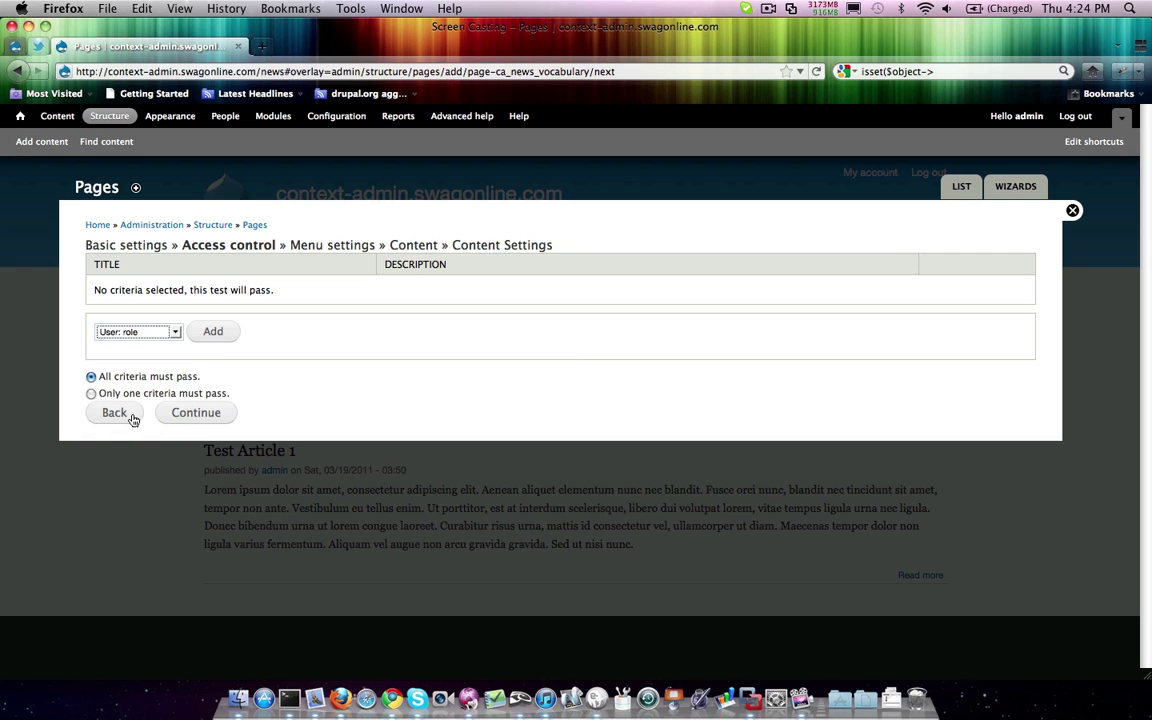
click(214, 334)
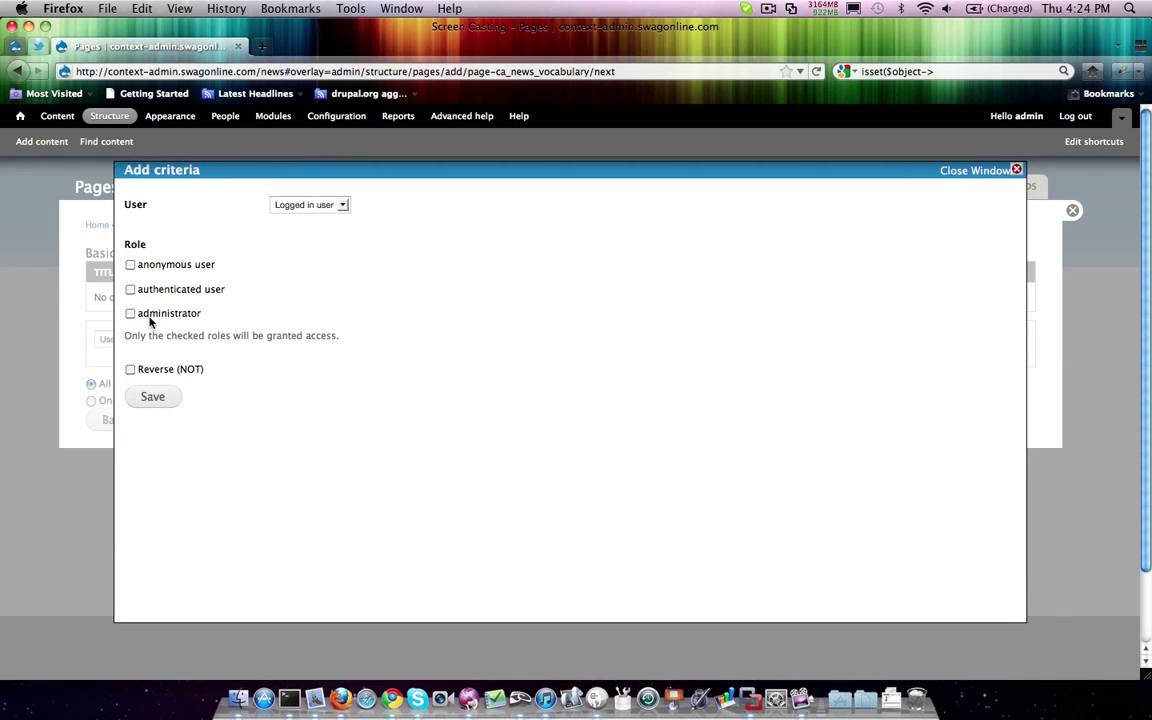
click(147, 403)
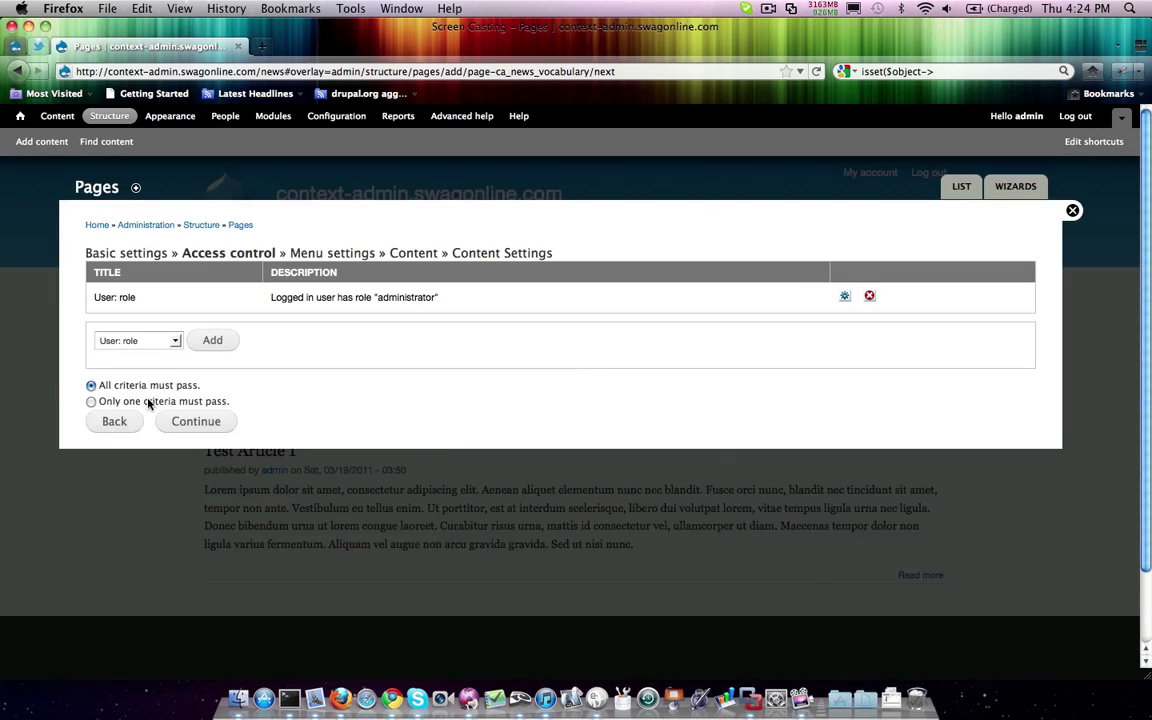
click(198, 422)
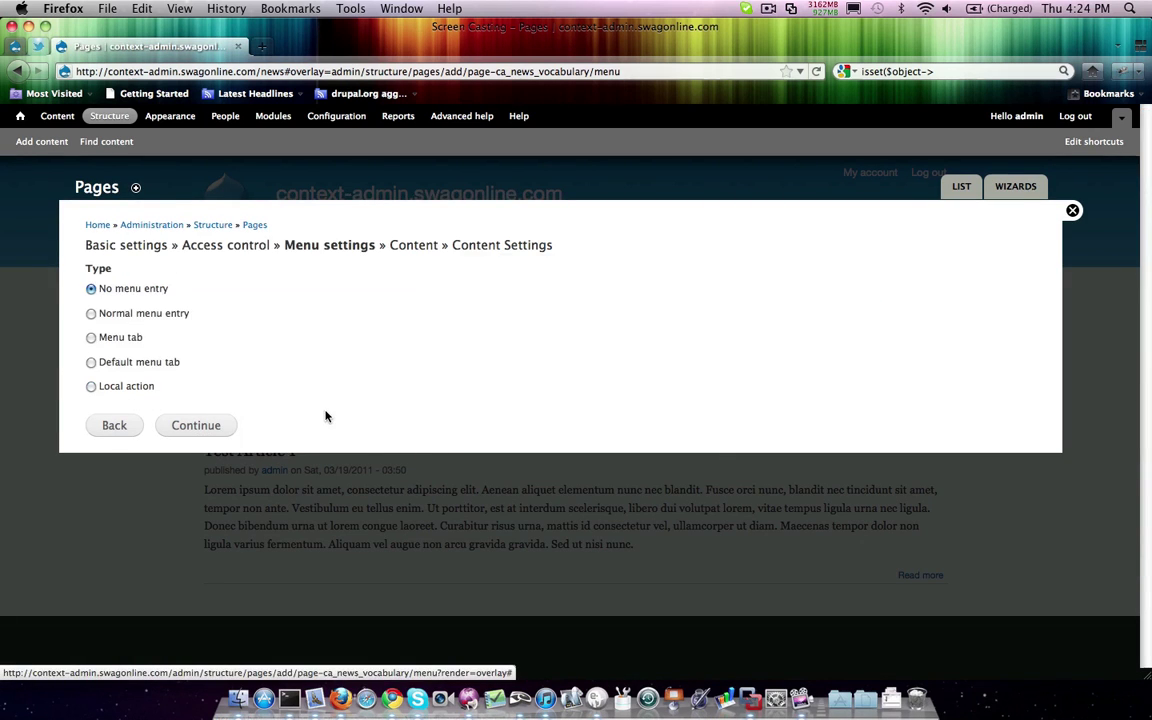
Make the page's menu entry a default menu tab titled "Edit"
click(125, 363)
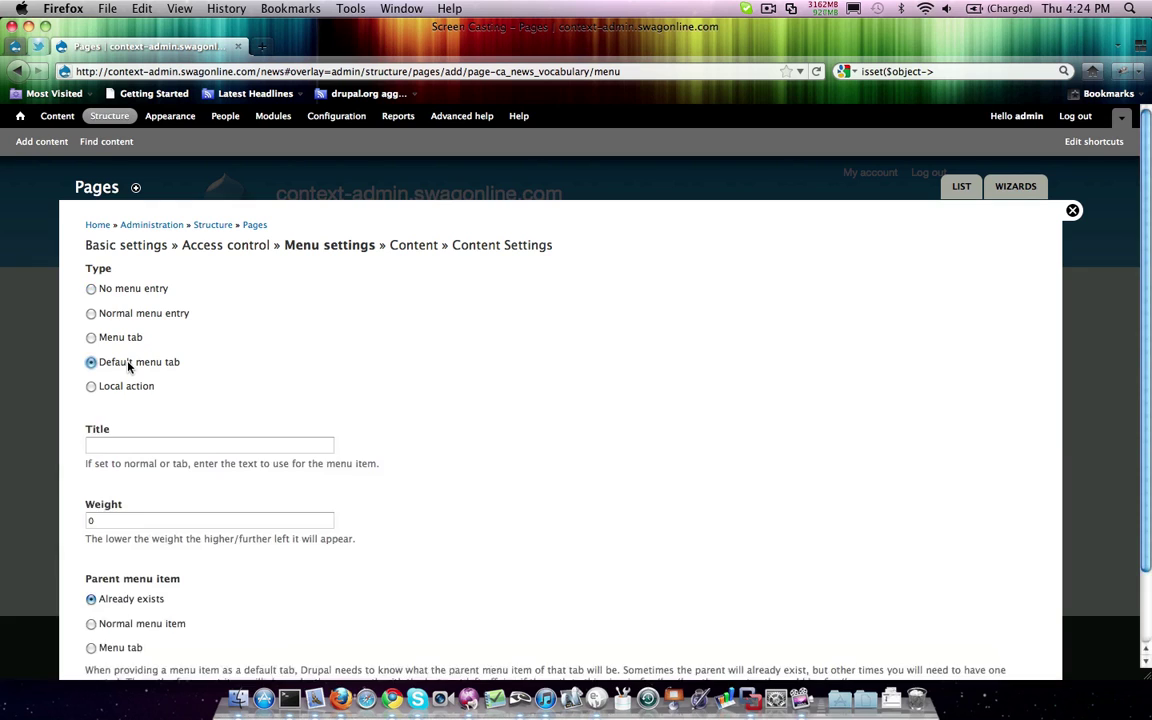
click(218, 446)
text(Edit)
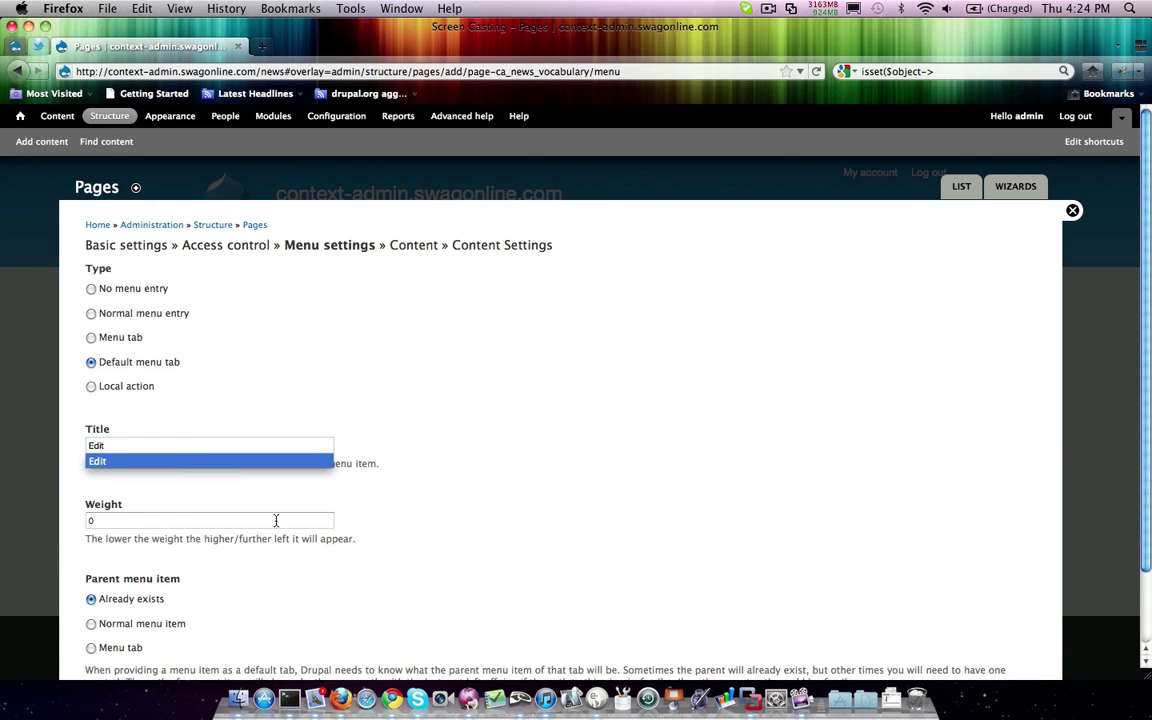
key(Tab)
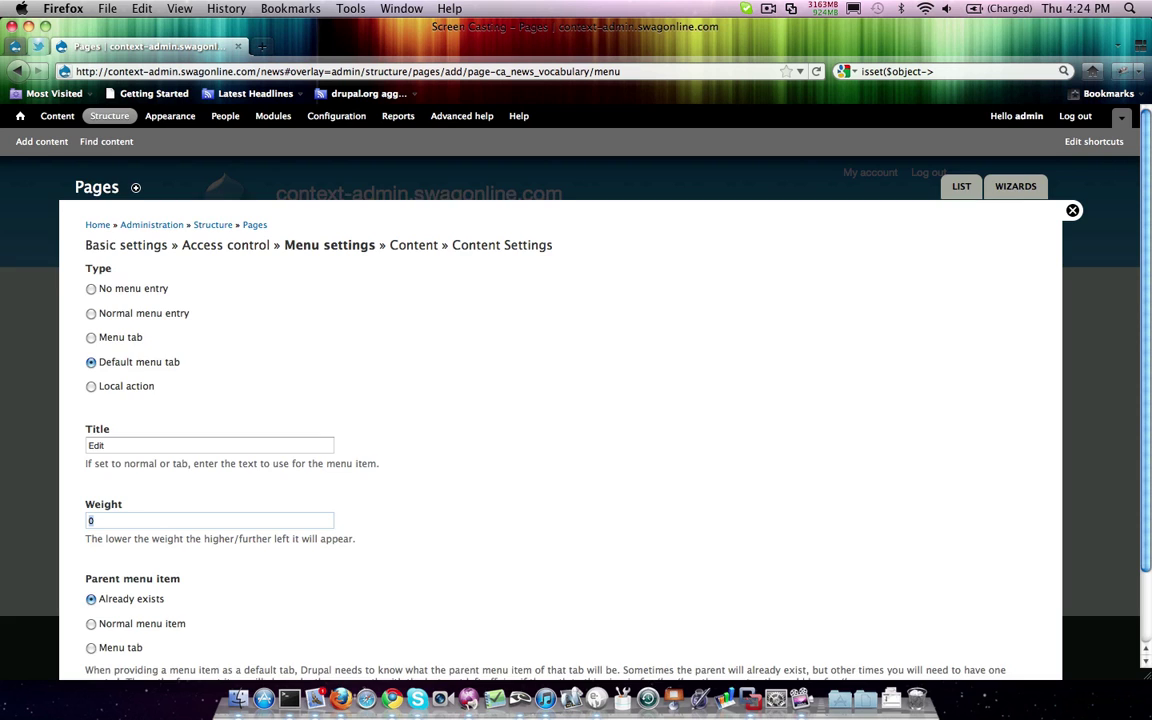
Create the default tab's parent menu item as a menu tab titled "Topics"
scroll(239, 568, down, 2)
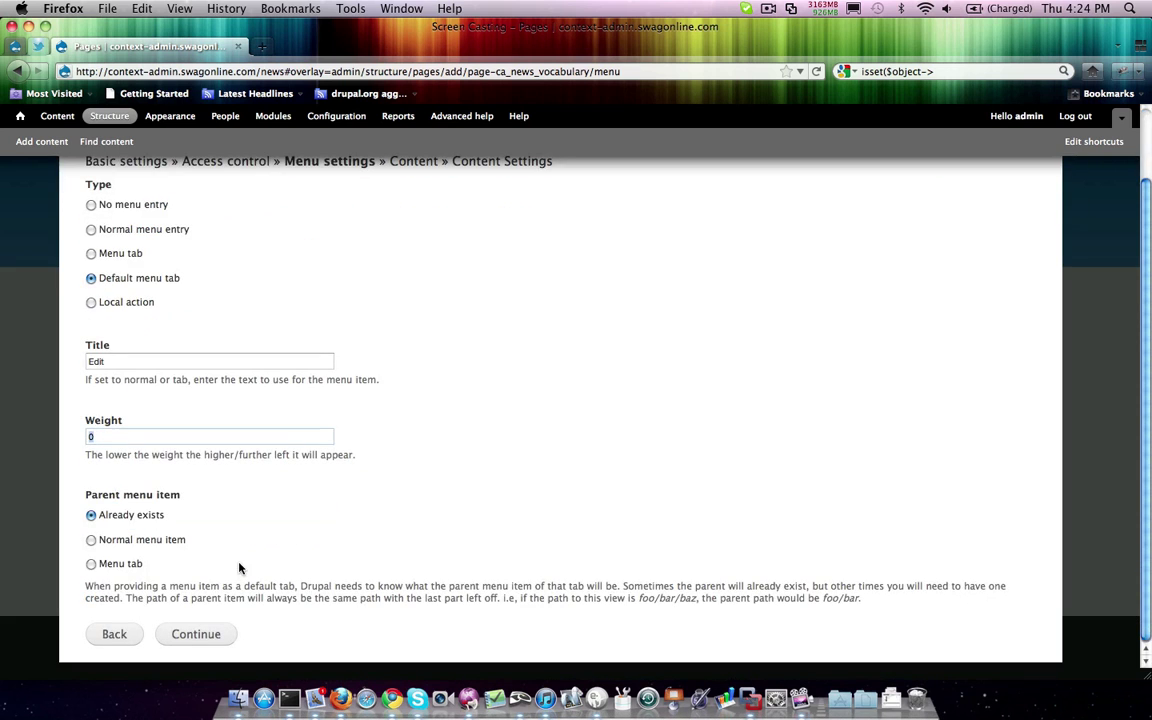
click(91, 540)
scroll(275, 560, down, 3)
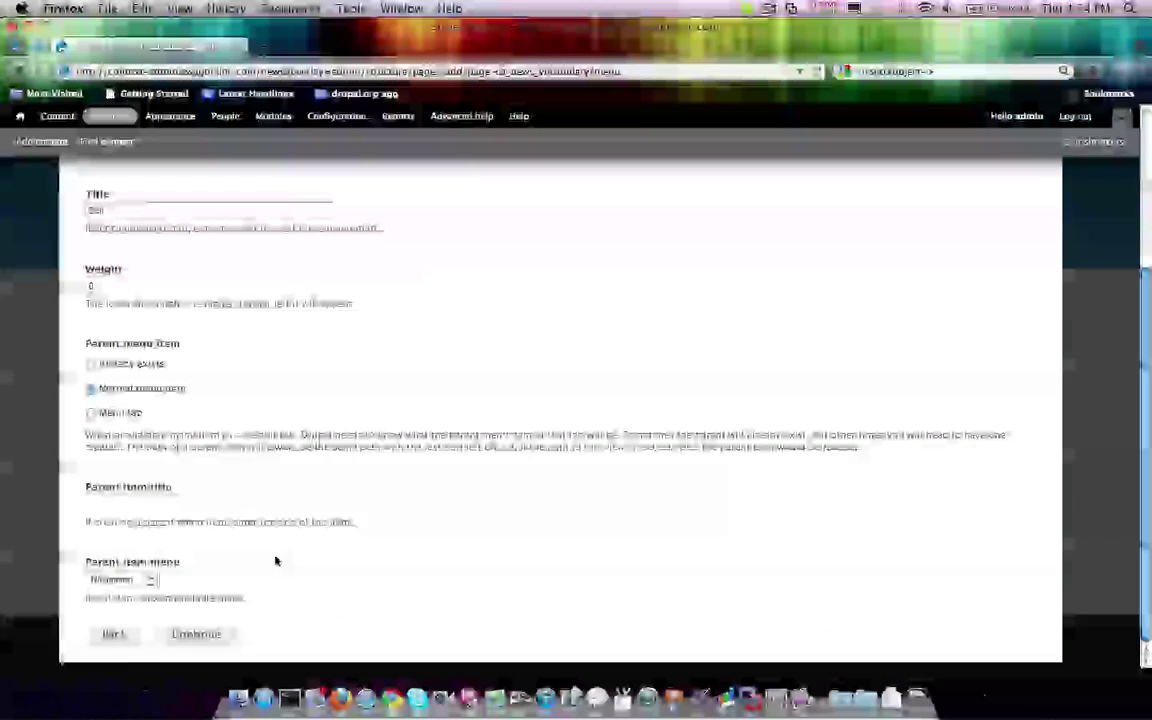
click(91, 412)
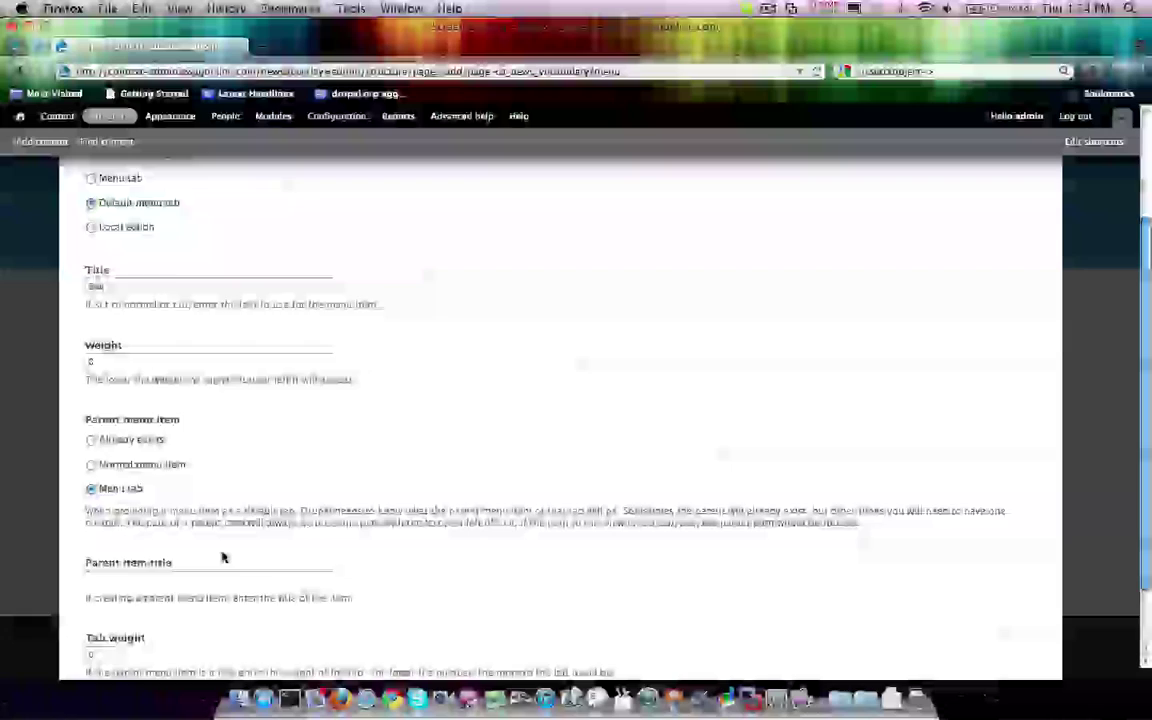
scroll(224, 556, down, 1)
click(141, 505)
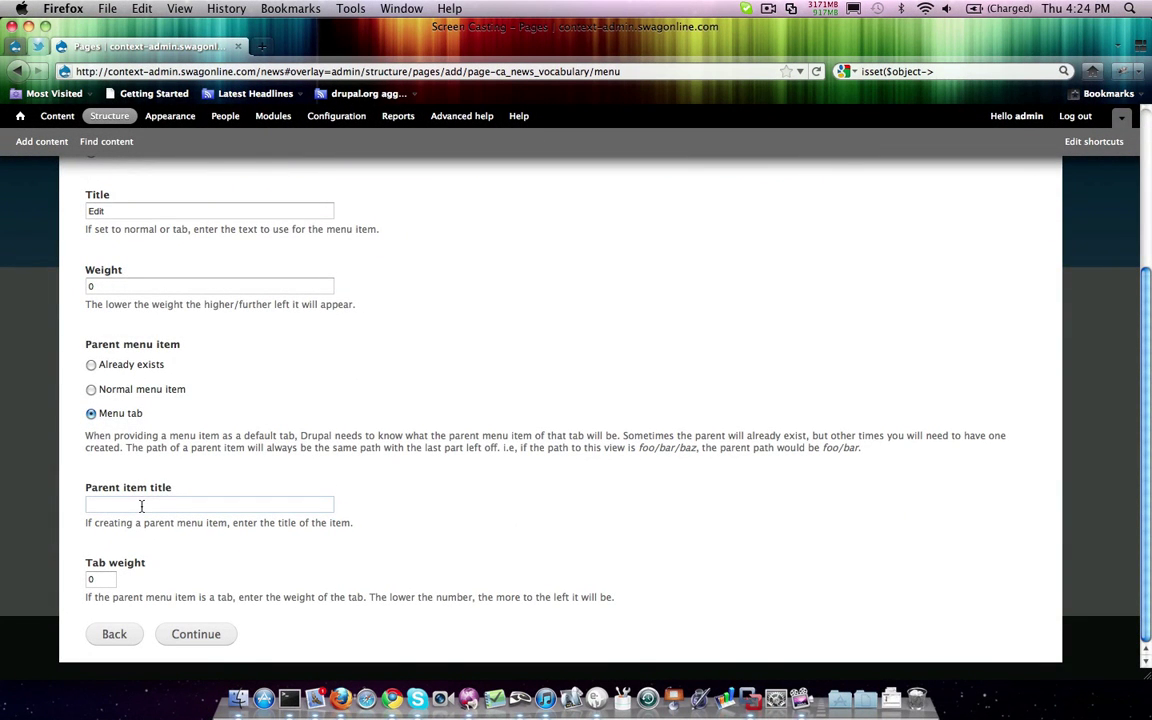
text(VoTopics)
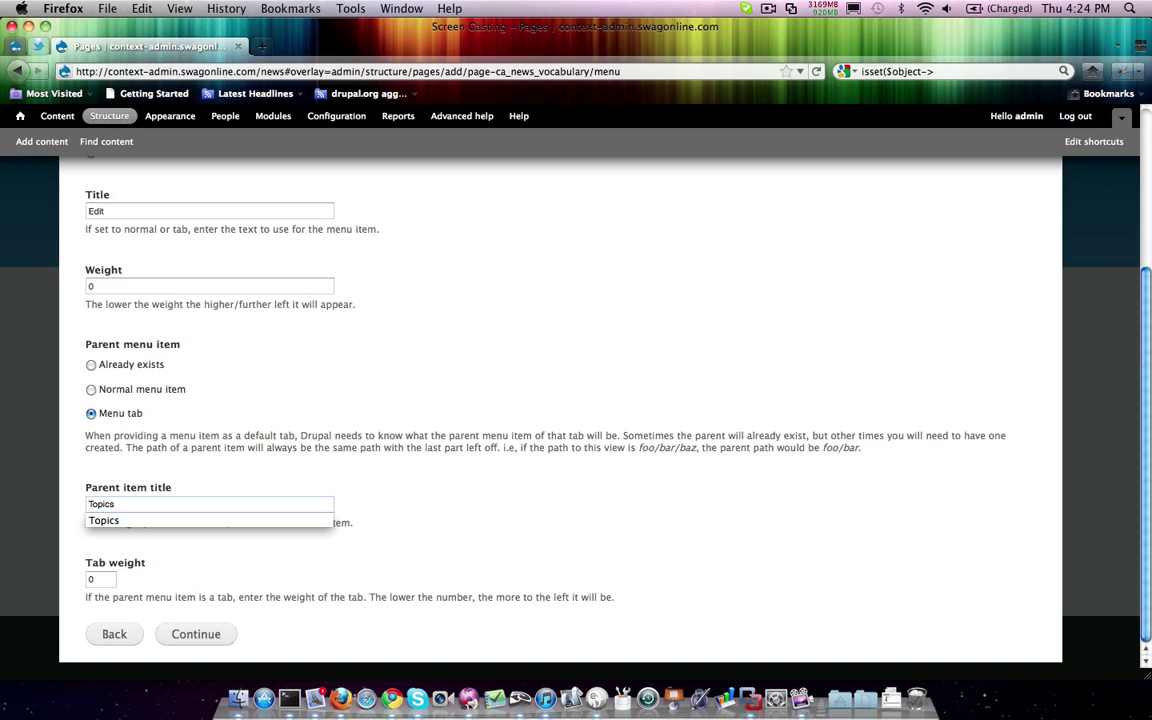
key(Down)
key(Return)
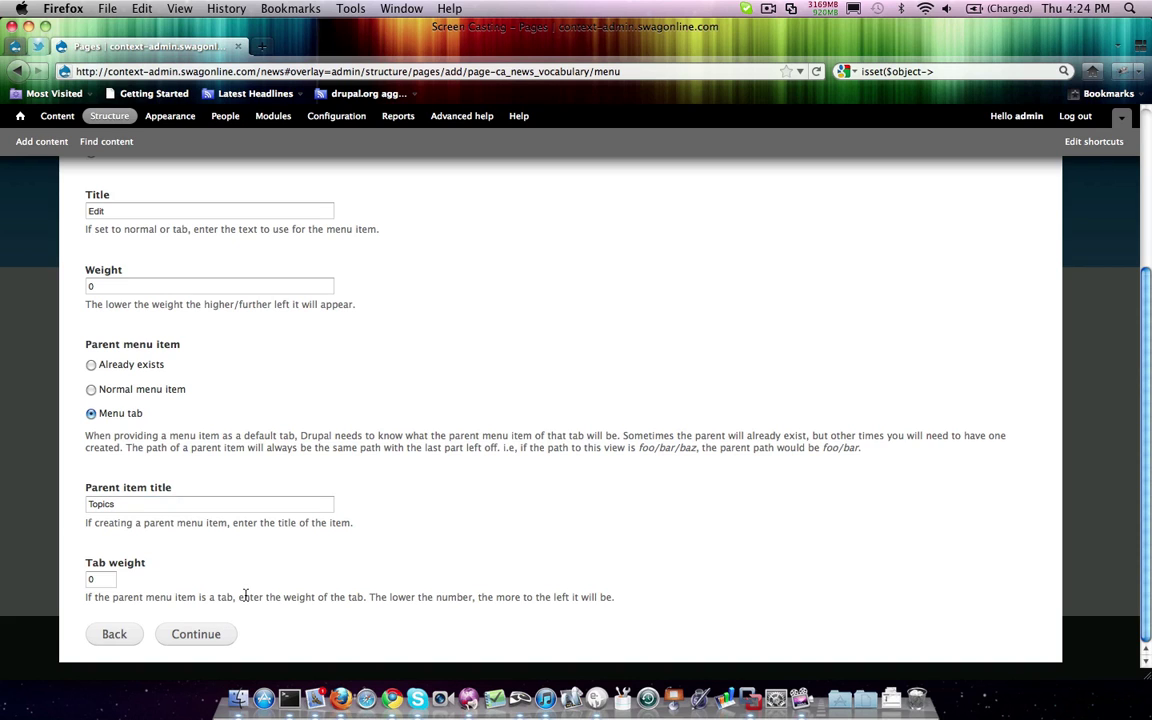
Set the parent tab's weight to 11 and continue to the content type selection
double_click(96, 579)
text(11)
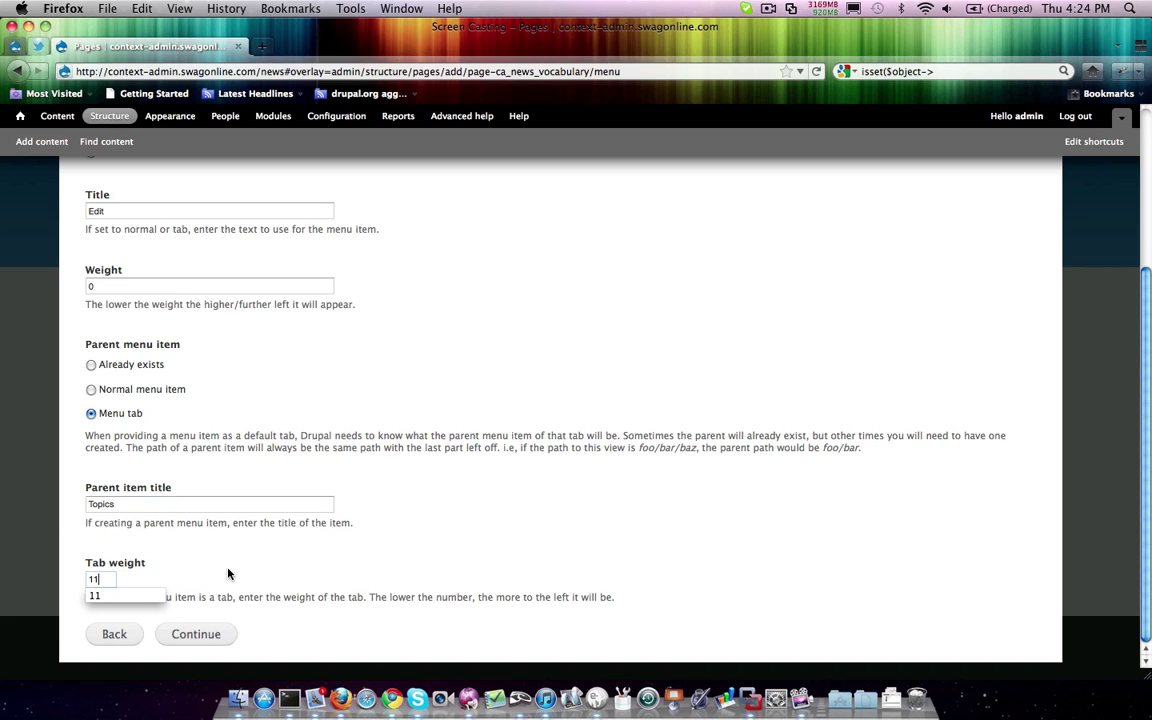
click(238, 578)
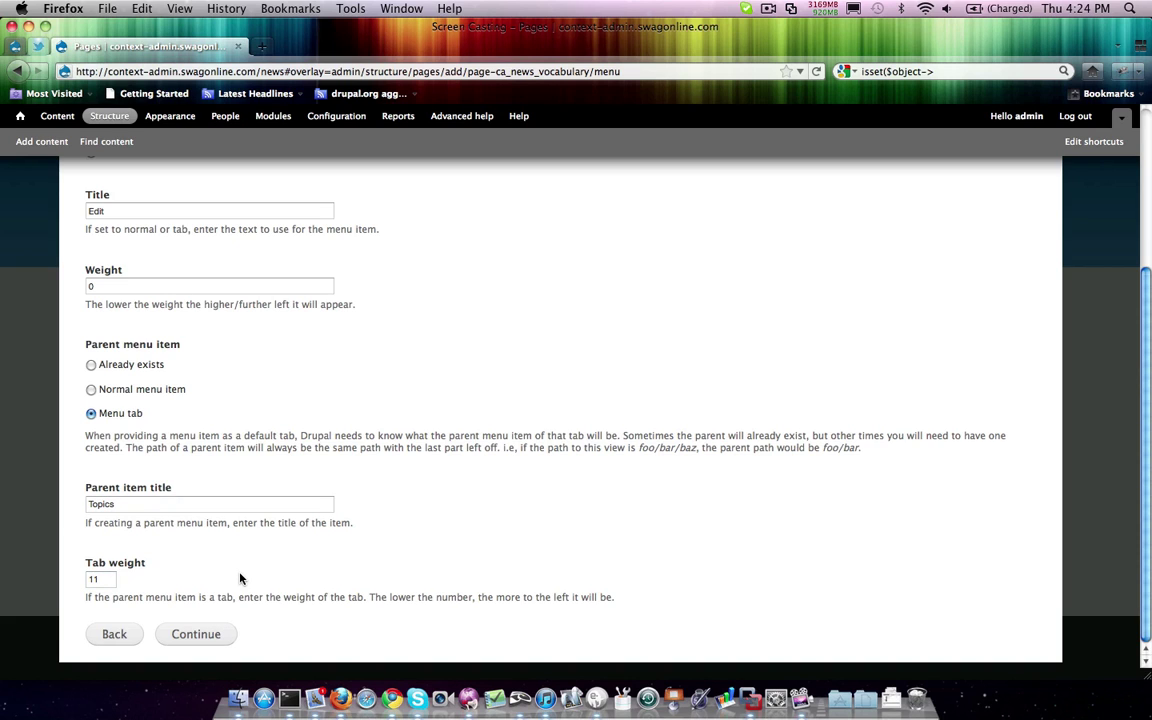
click(196, 635)
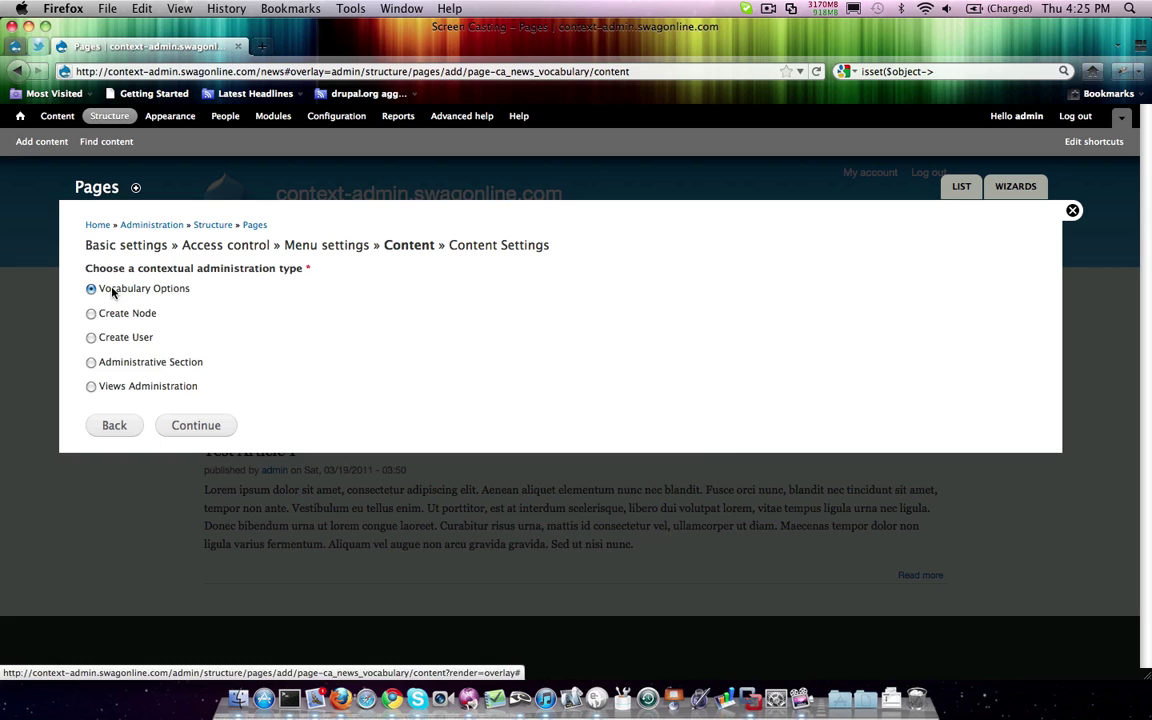
Choose Vocabulary Options with the News Topics vocabulary and Edit Vocabulary option, then save the page and return to News
click(196, 427)
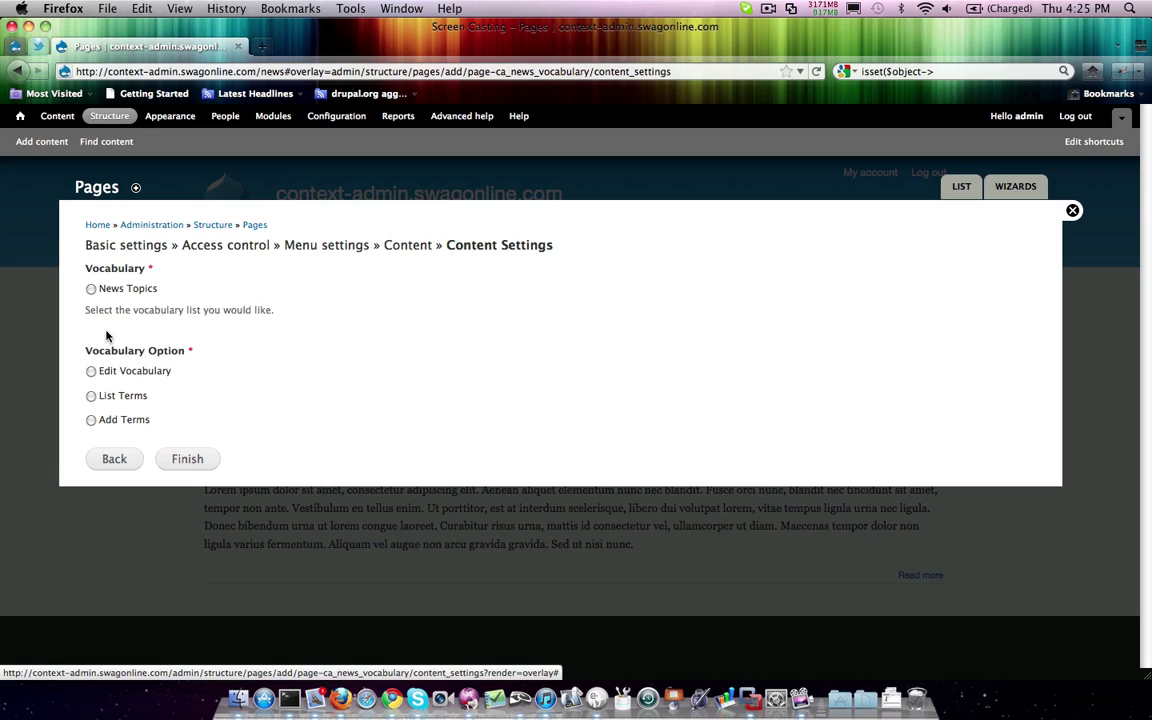
click(91, 289)
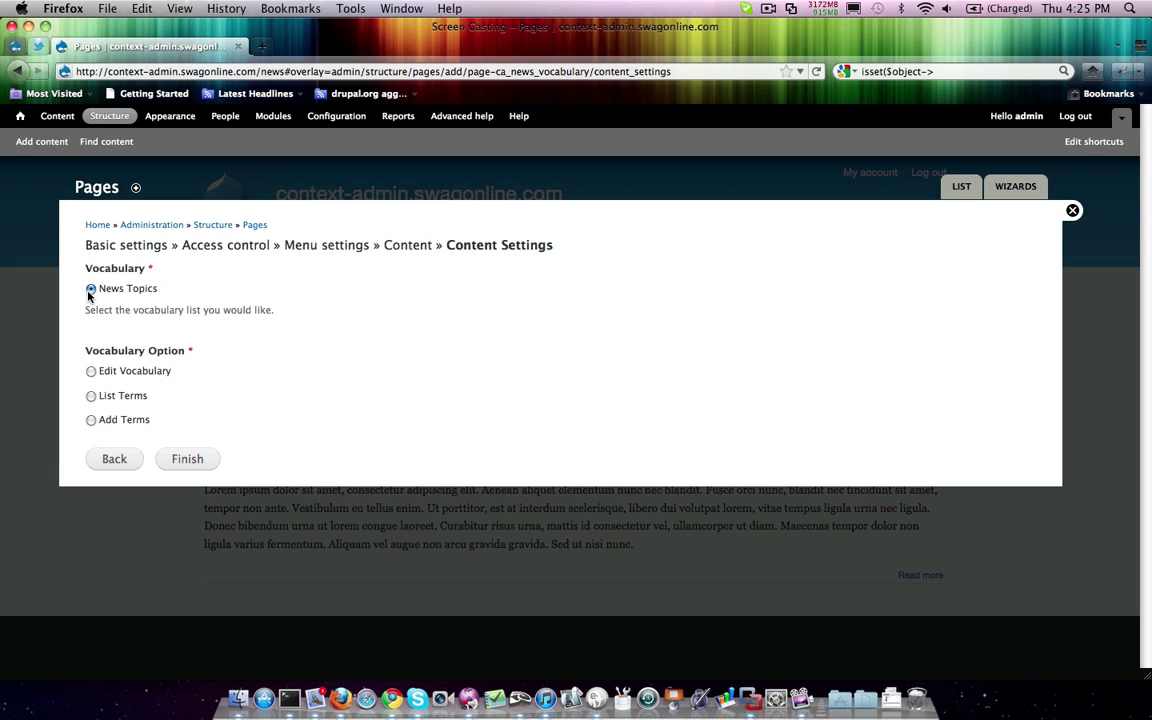
click(91, 372)
click(190, 465)
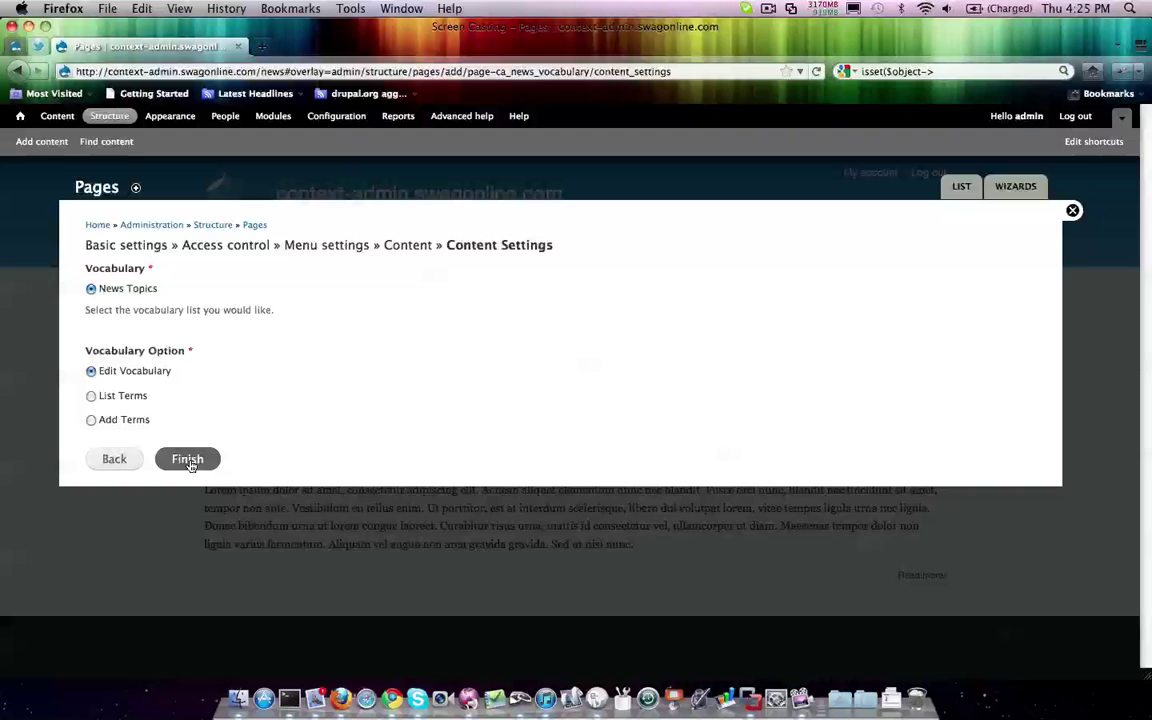
click(367, 508)
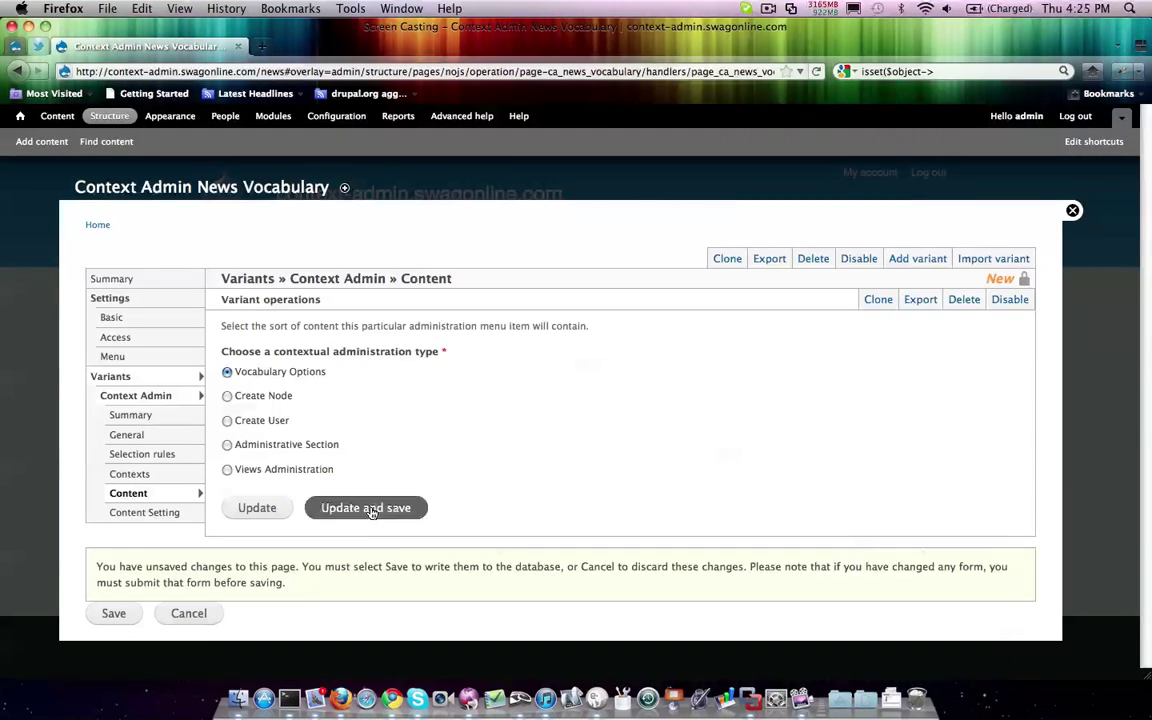
click(1072, 211)
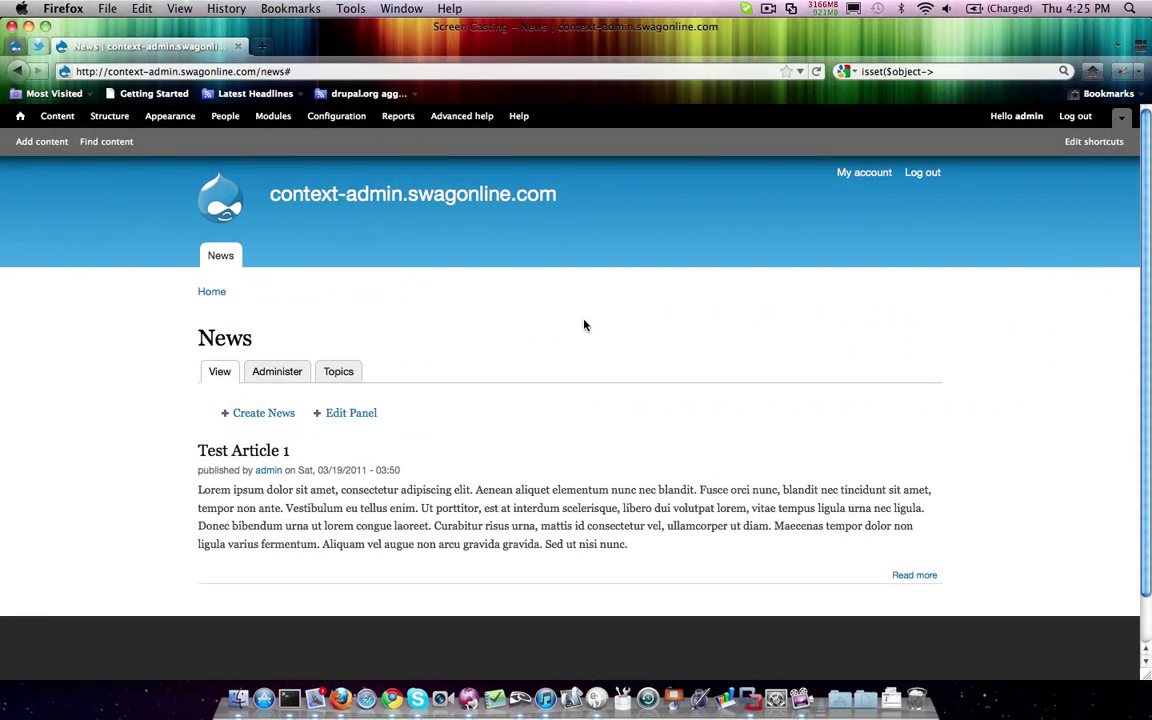
Open the News section's Topics tab and save the vocabulary under the name "News Topics test"
click(342, 373)
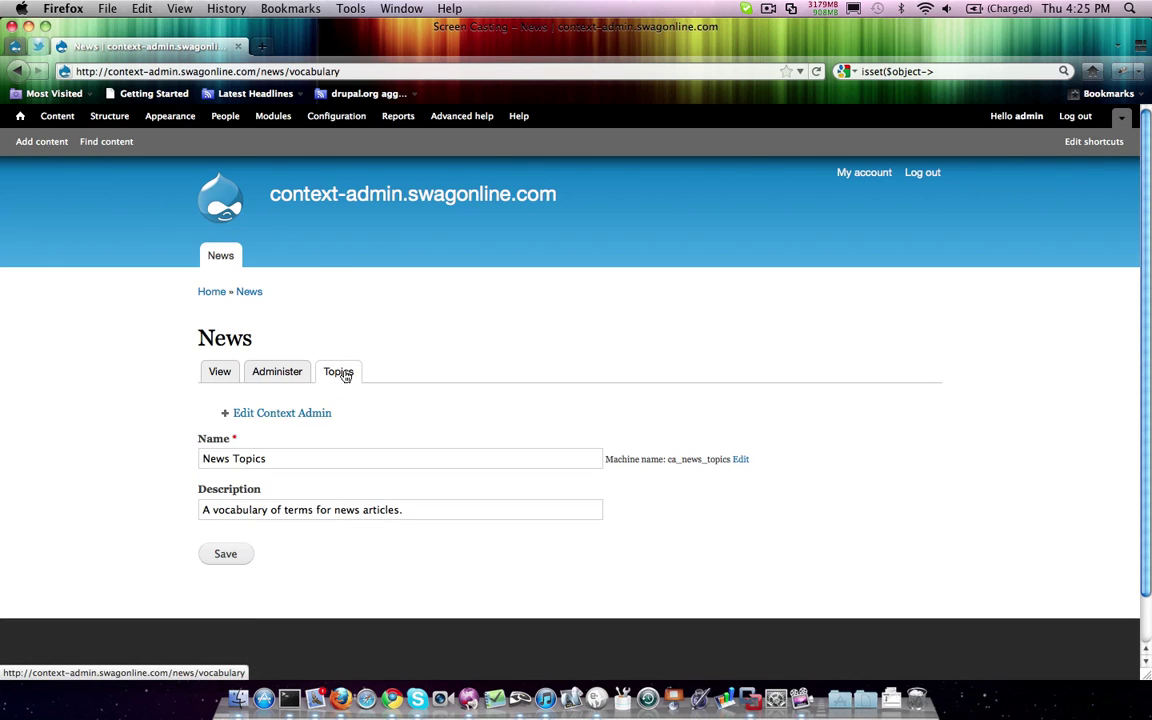
click(313, 462)
text(test)
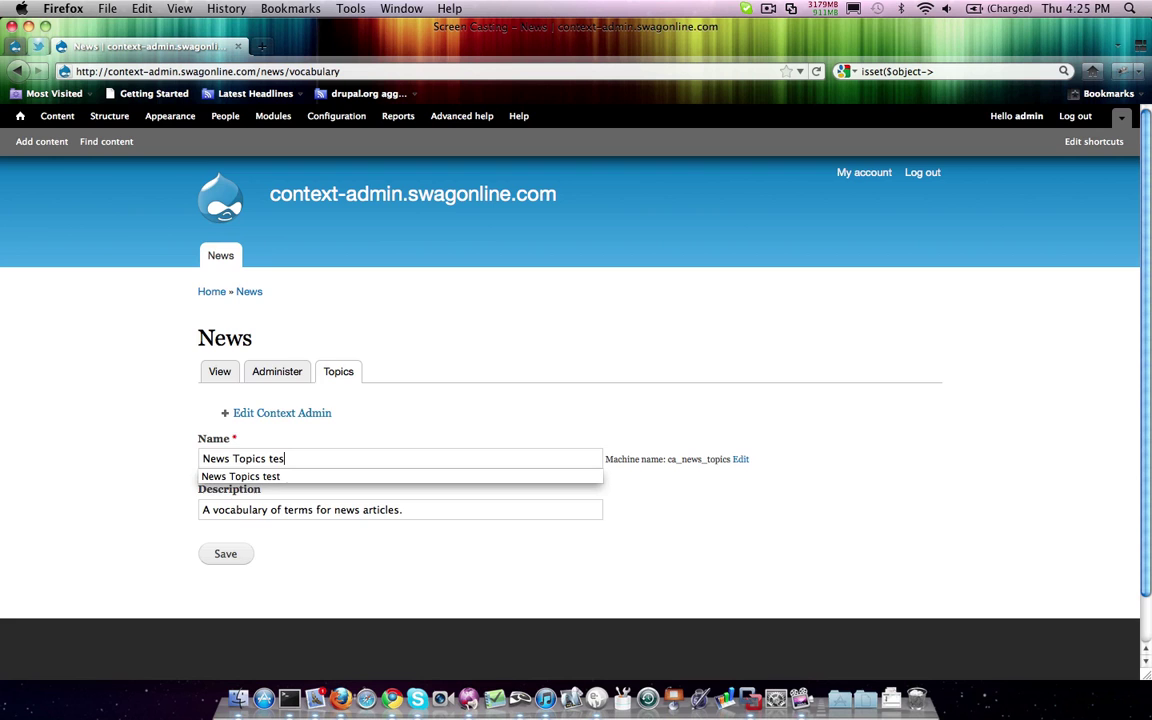
click(228, 553)
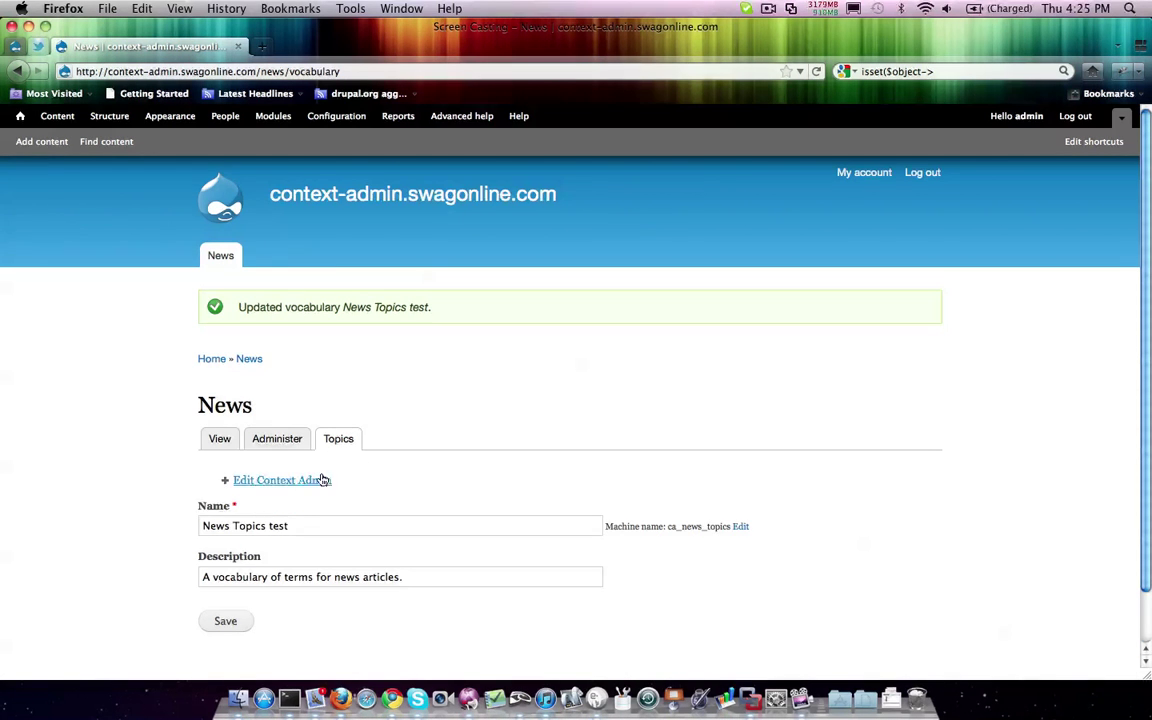
Restore the vocabulary's name to "News Topics" and save it
drag(267, 527, 482, 529)
key(BackSpace)
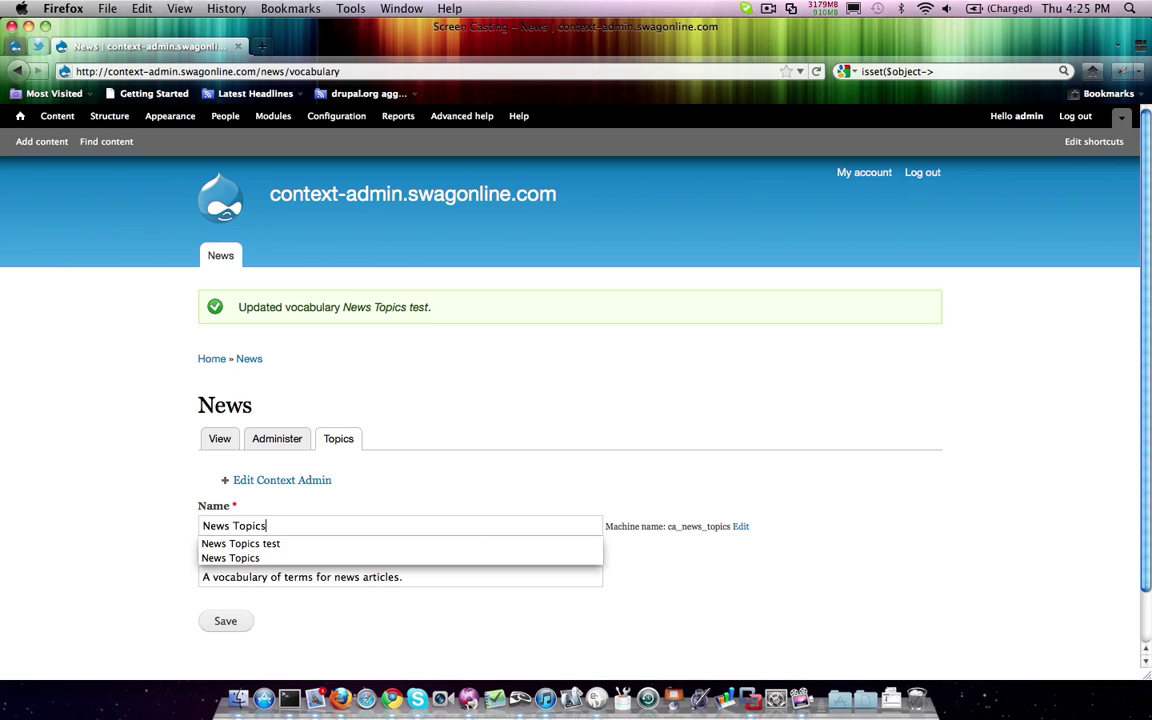
click(226, 622)
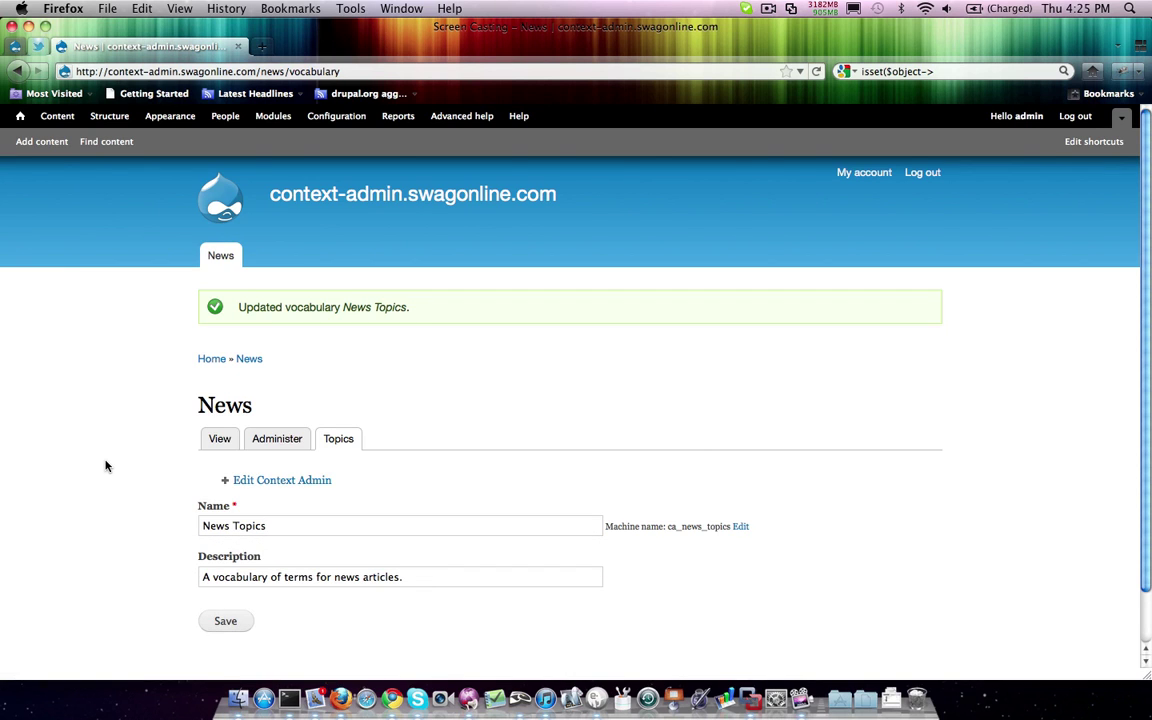
click(228, 622)
Start cloning the vocabulary edit page with the title "Context Admin News Vocabulary List" and page name ca_news_vocabulary_list
click(296, 482)
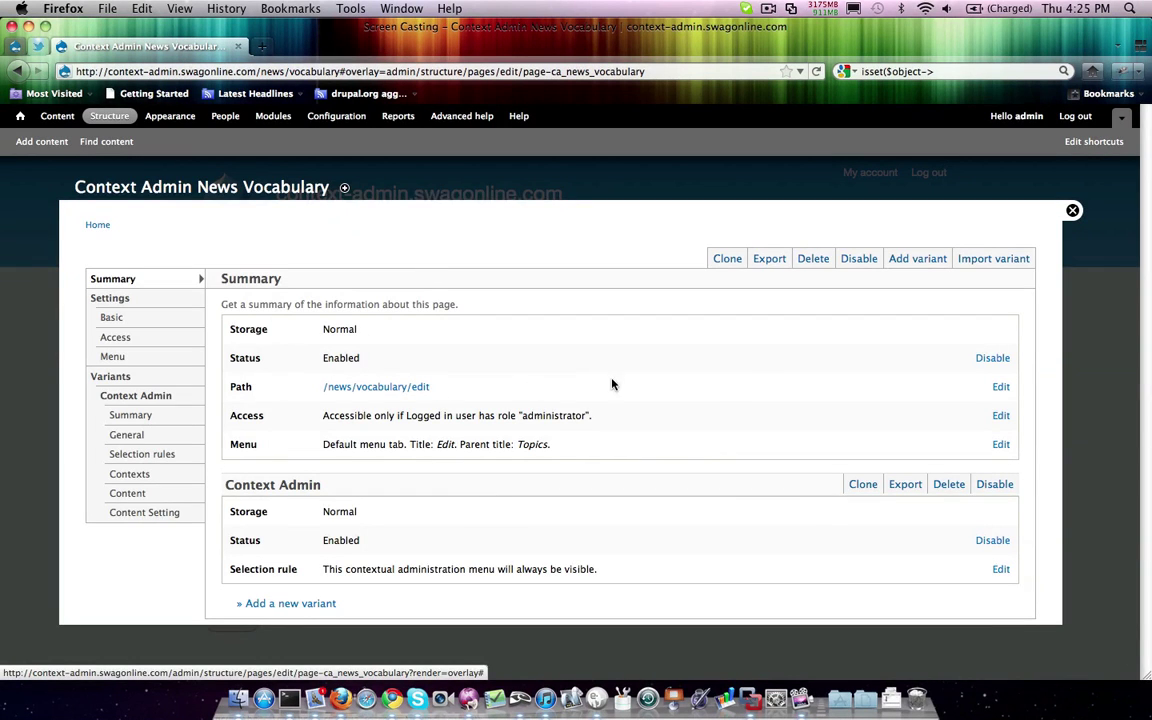
click(727, 259)
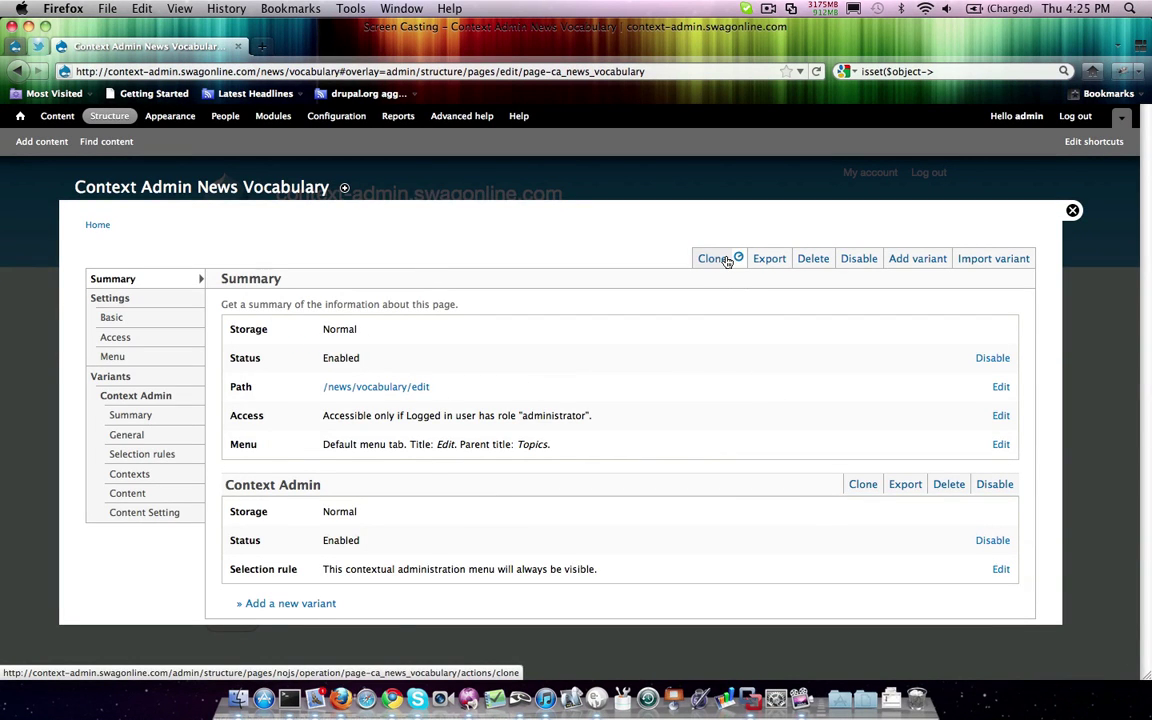
click(380, 347)
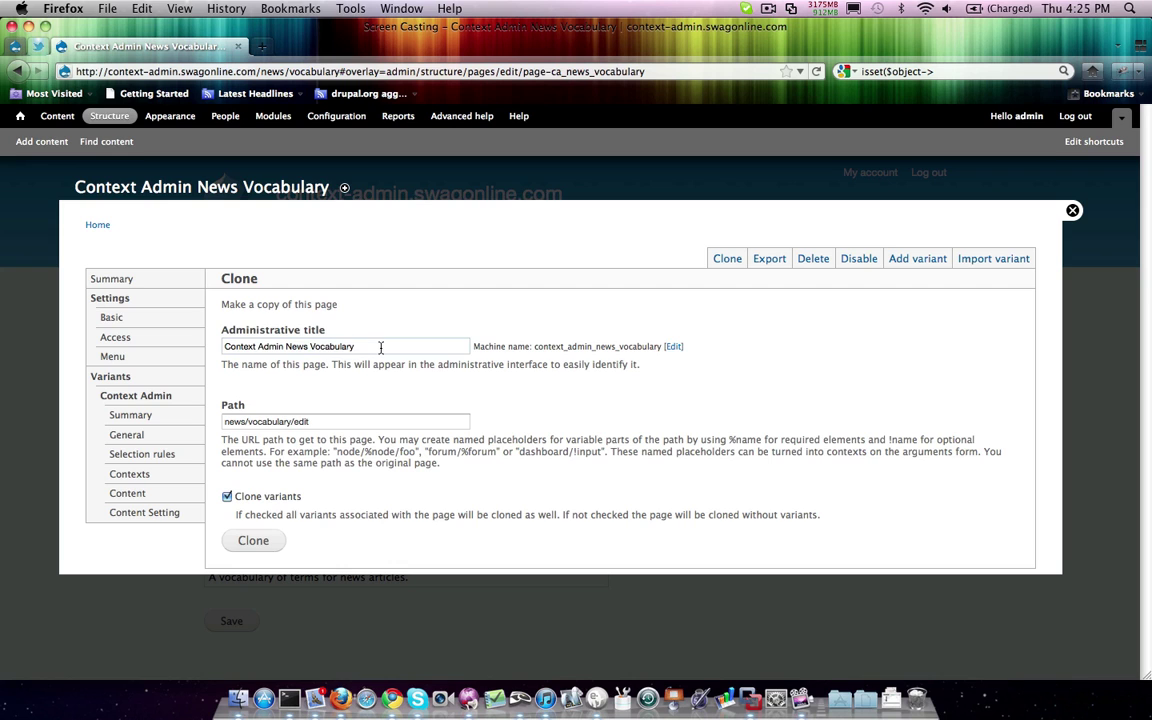
text(List)
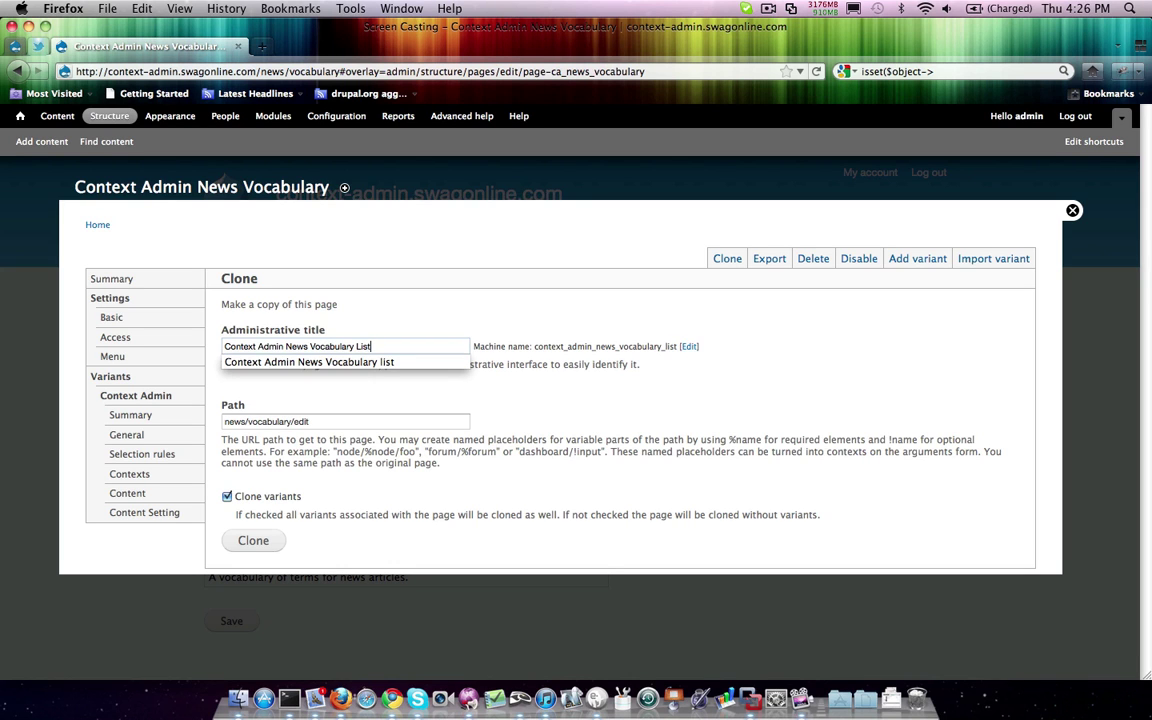
click(691, 348)
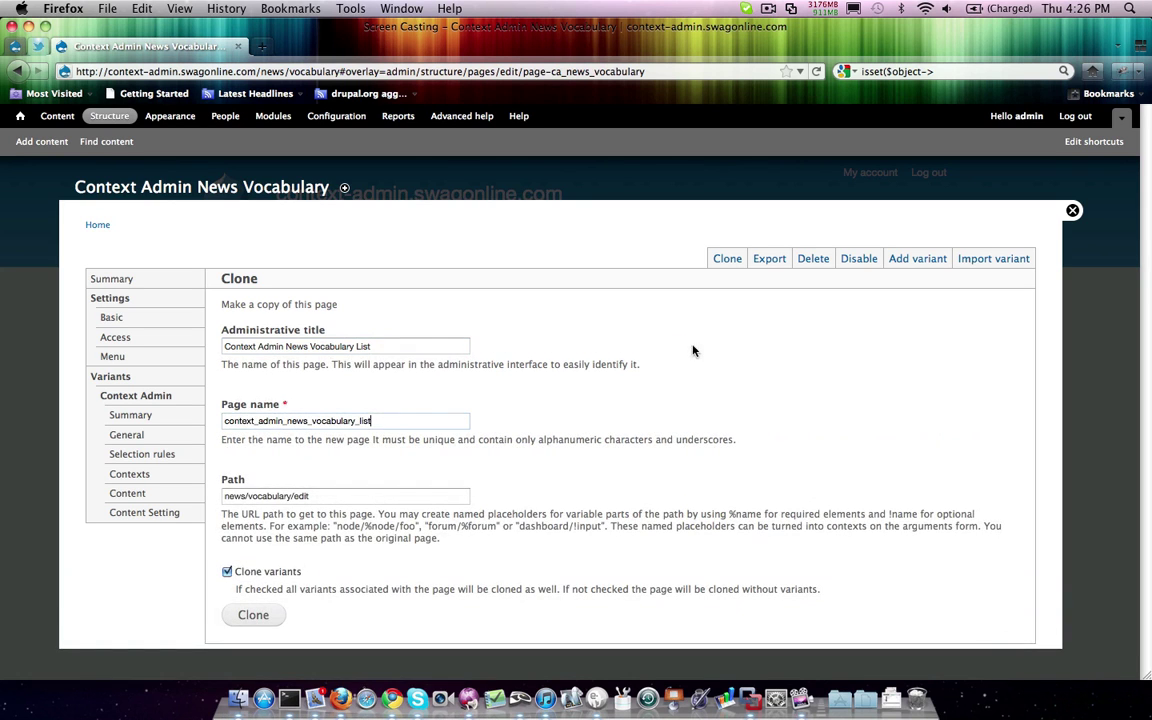
drag(283, 421, 233, 424)
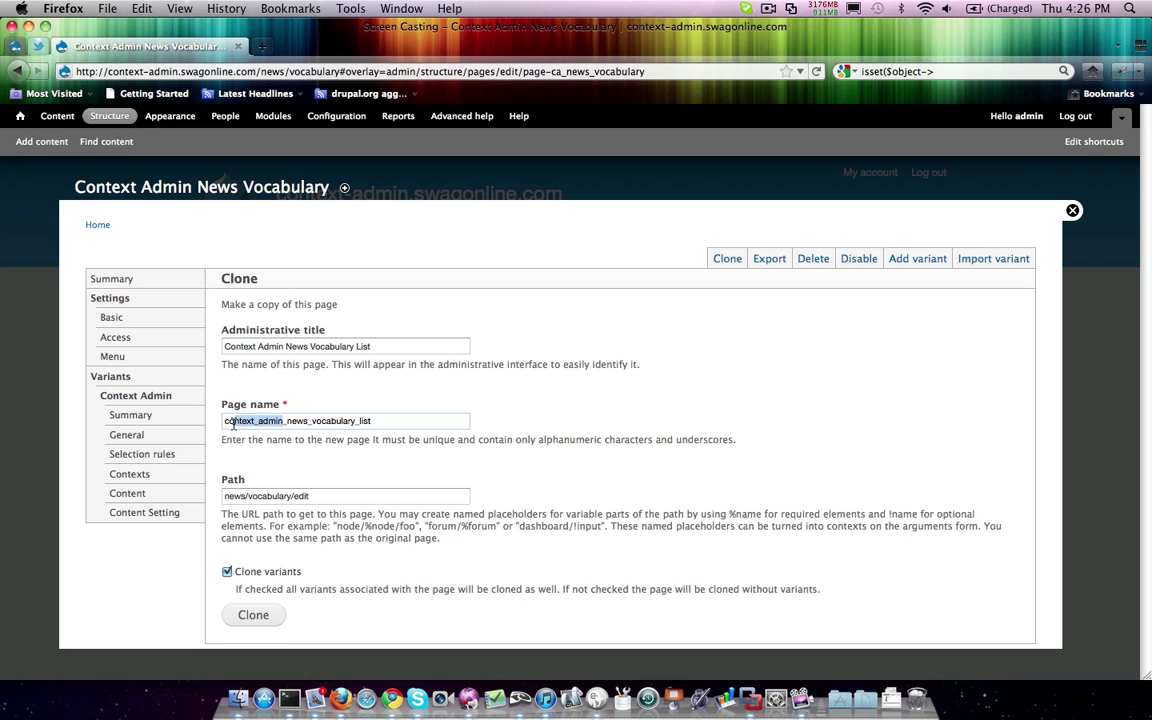
text(a)
click(295, 451)
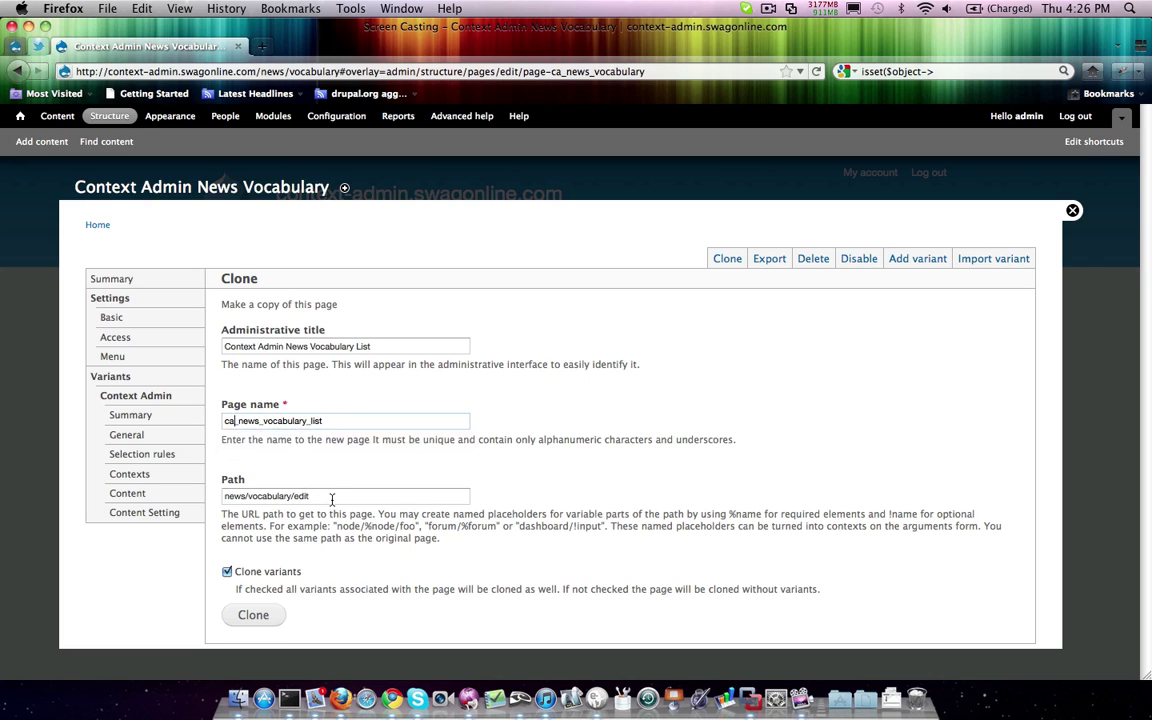
Set the clone's path to news/vocabulary/list and create the clone with its variants
click(332, 497)
key(BackSpace)
key(BackSpace)
key(BackSpace)
key(BackSpace)
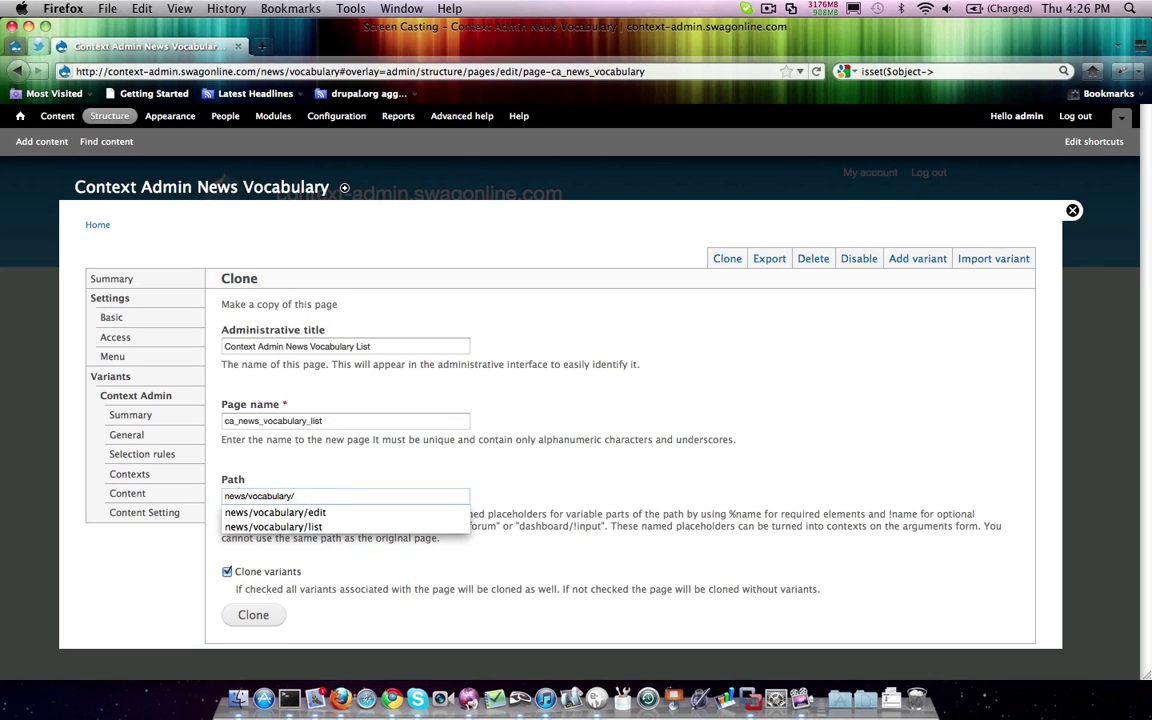
text(list)
click(551, 498)
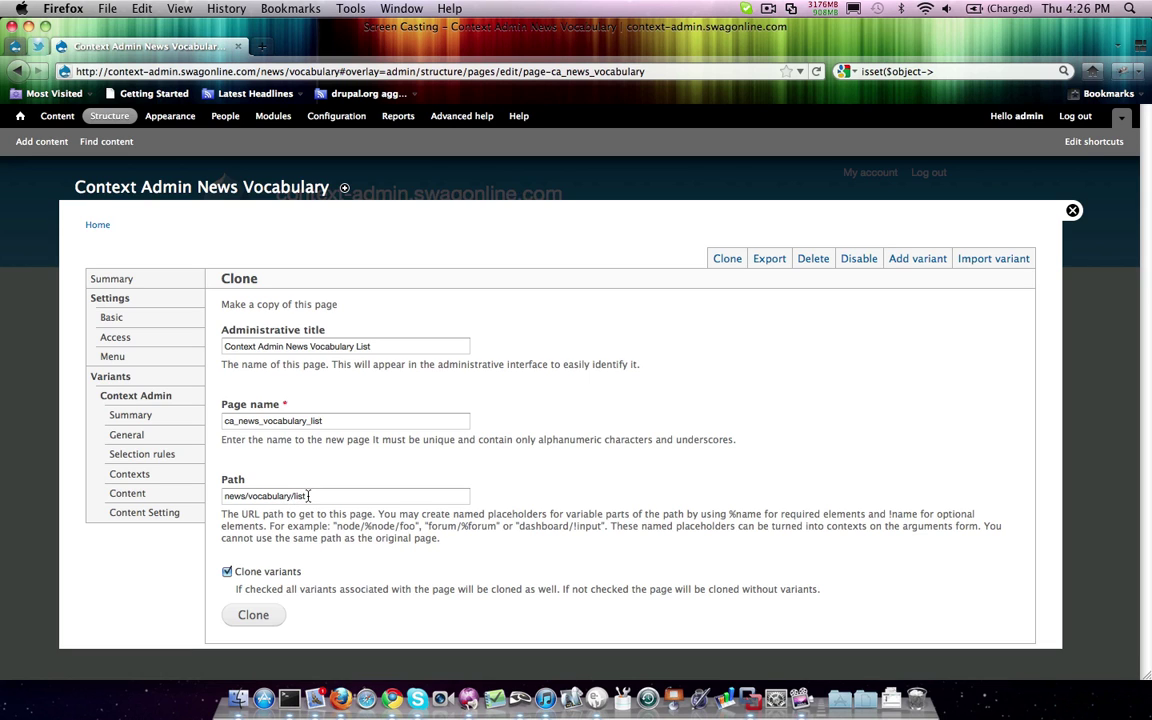
click(254, 616)
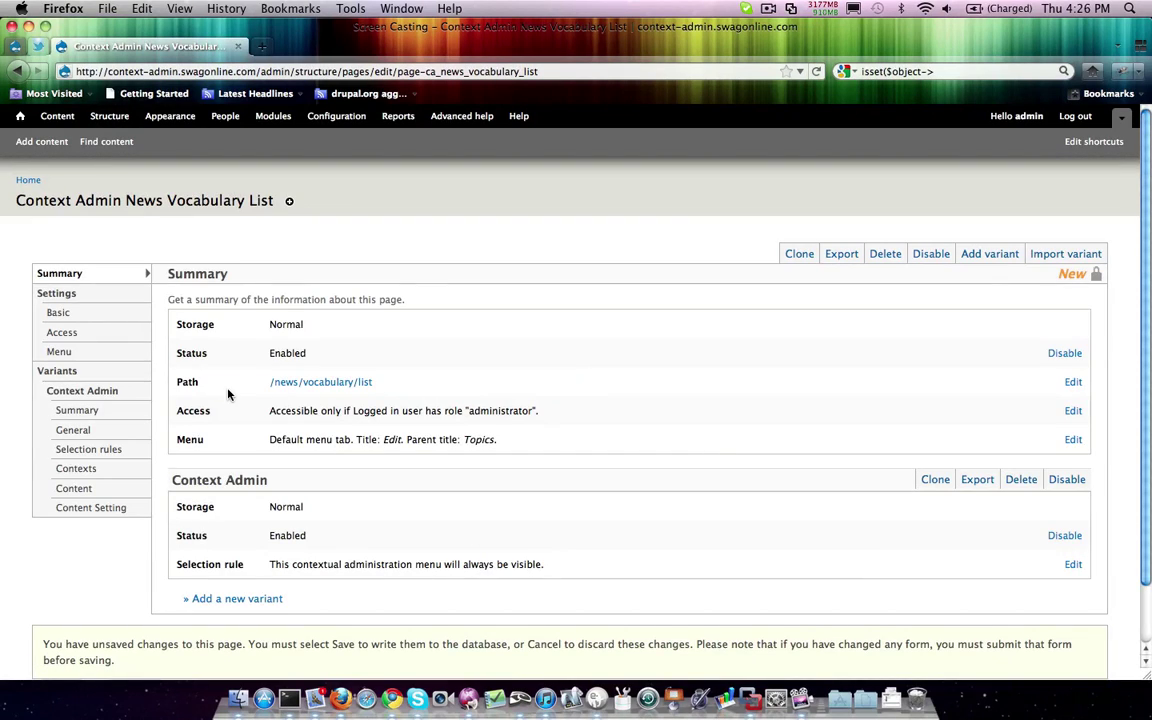
Make the cloned page's menu entry a menu tab titled "List" with weight 1, and save it
click(84, 356)
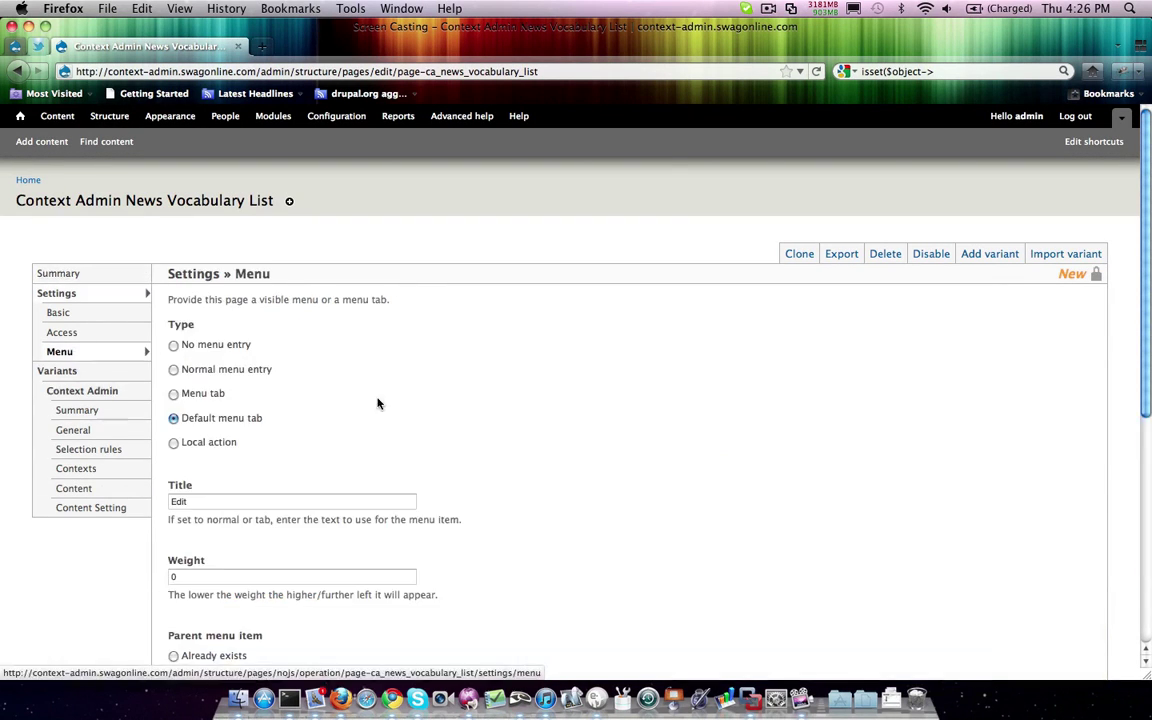
click(174, 394)
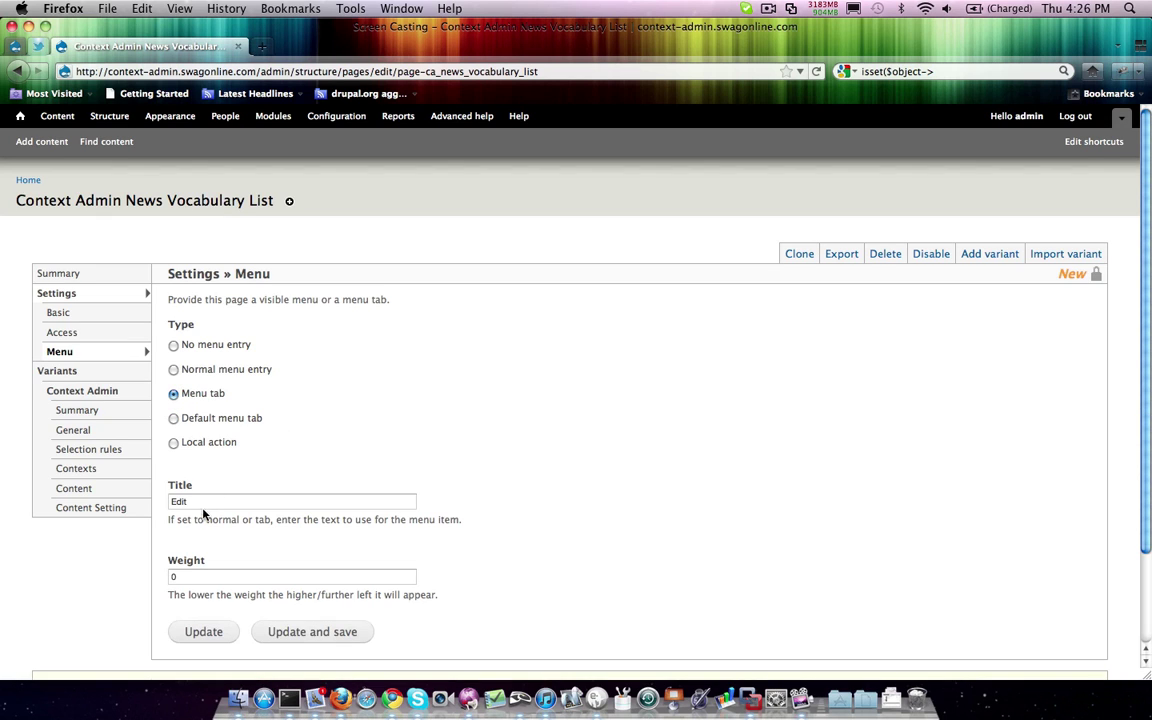
drag(190, 501, 151, 502)
text(List)
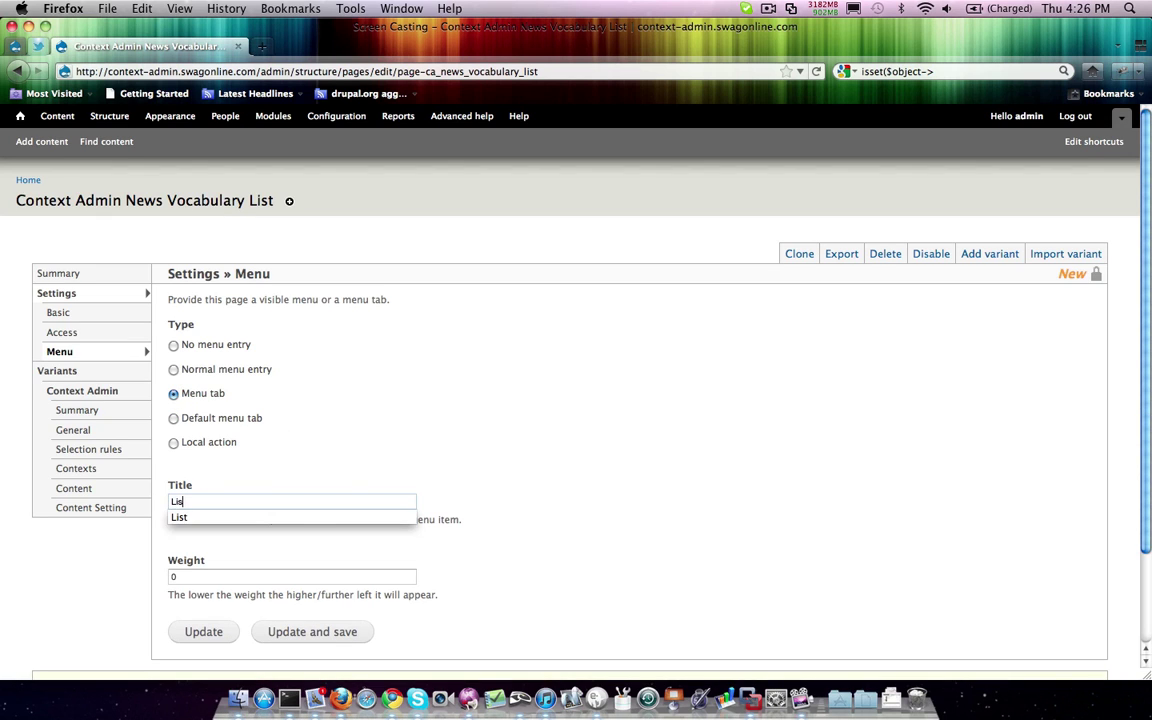
key(Tab)
text(1)
click(476, 553)
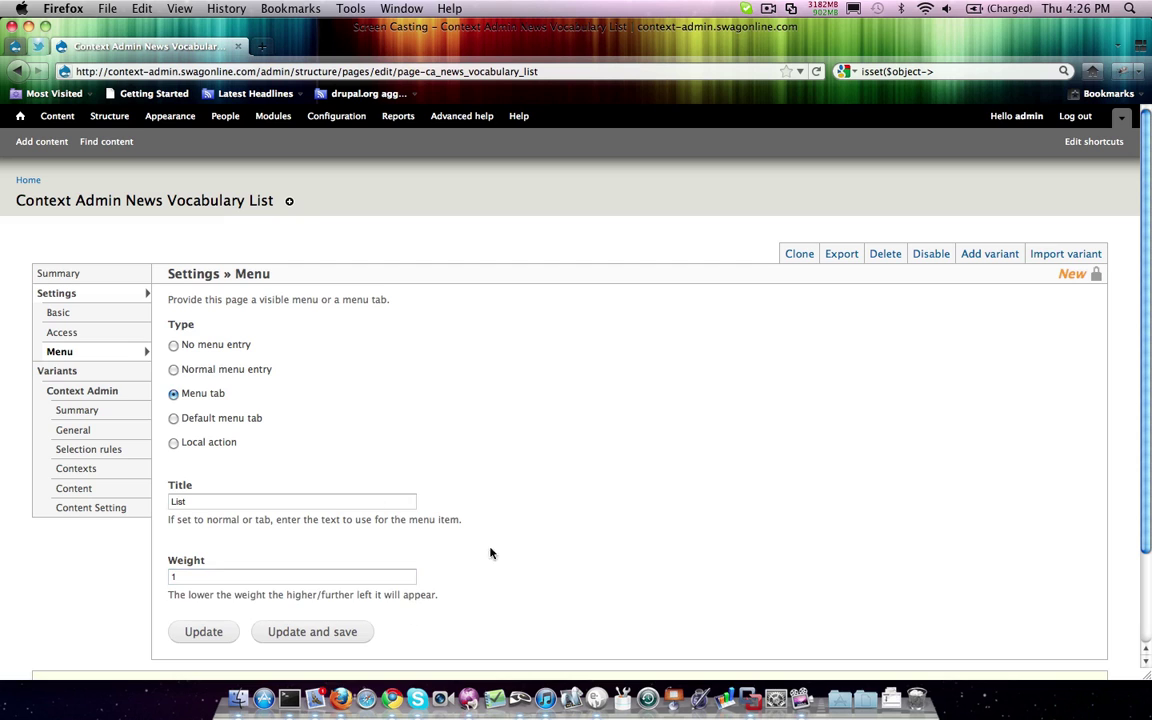
click(285, 633)
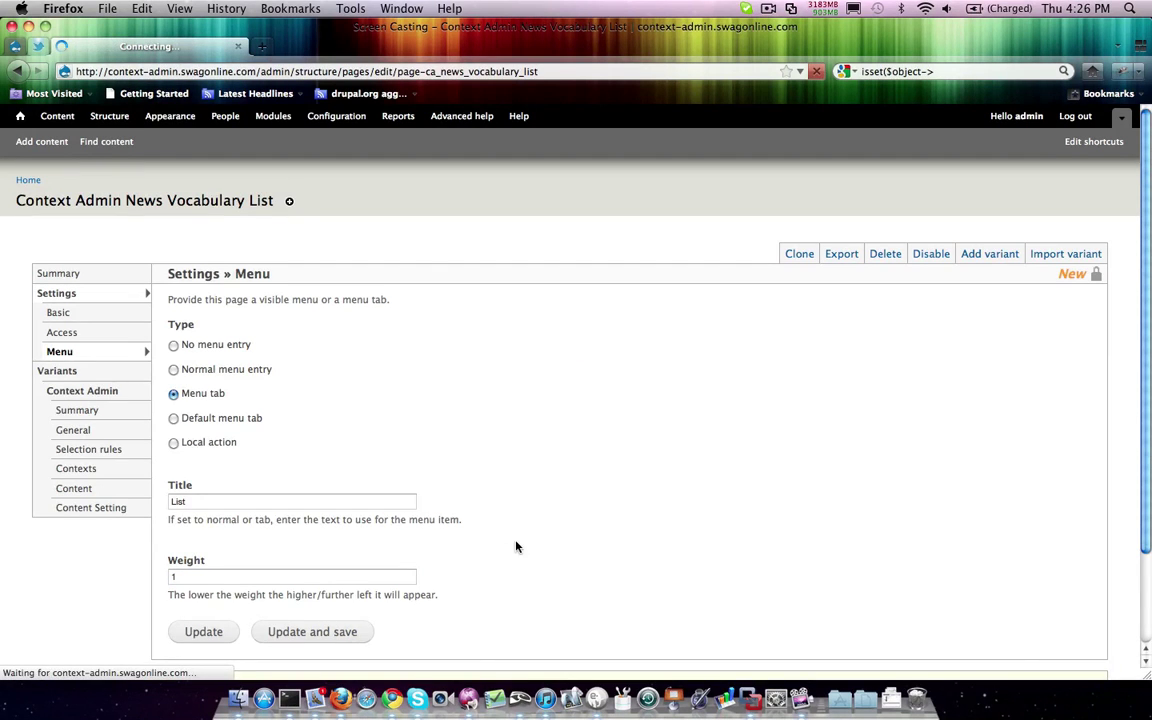
Set the Context Admin variant of the news vocabulary list page to List Terms for News Topics, and save it
click(76, 489)
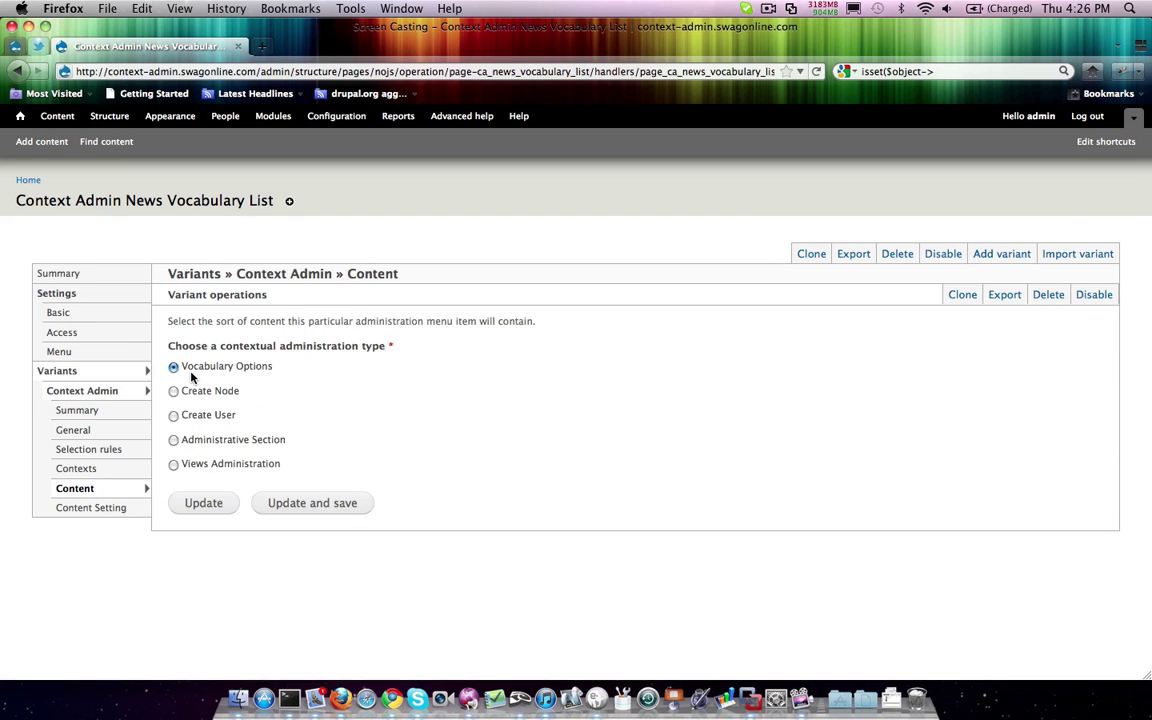
click(88, 508)
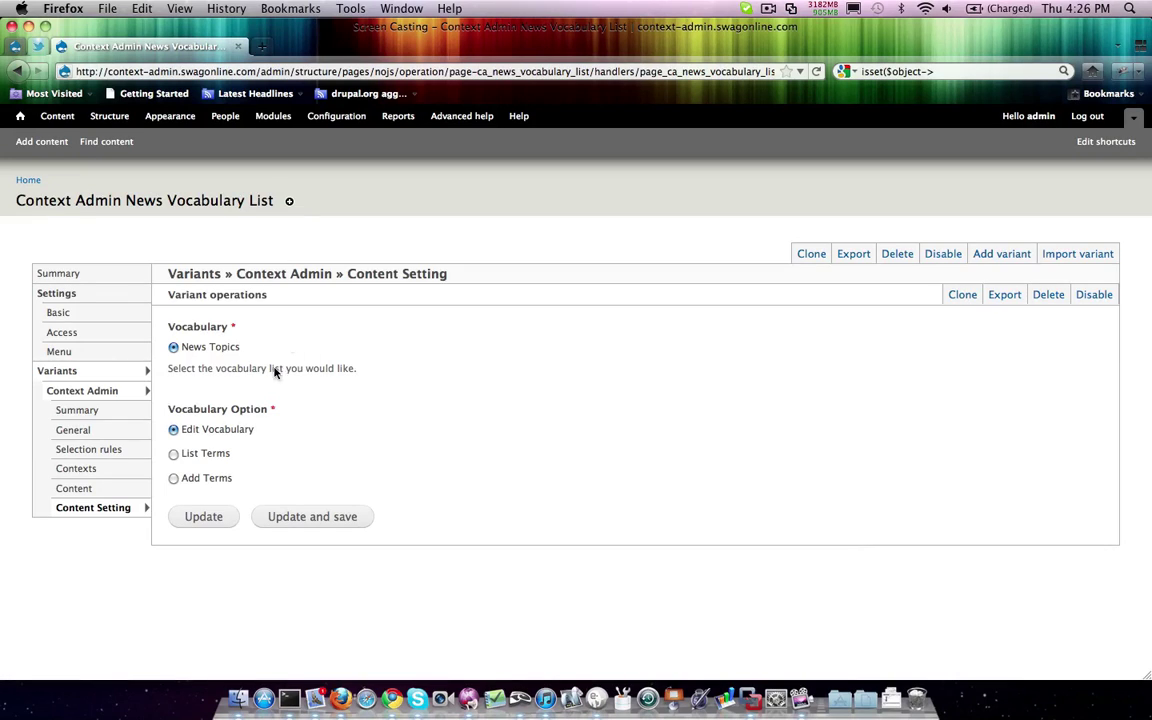
click(174, 455)
click(311, 516)
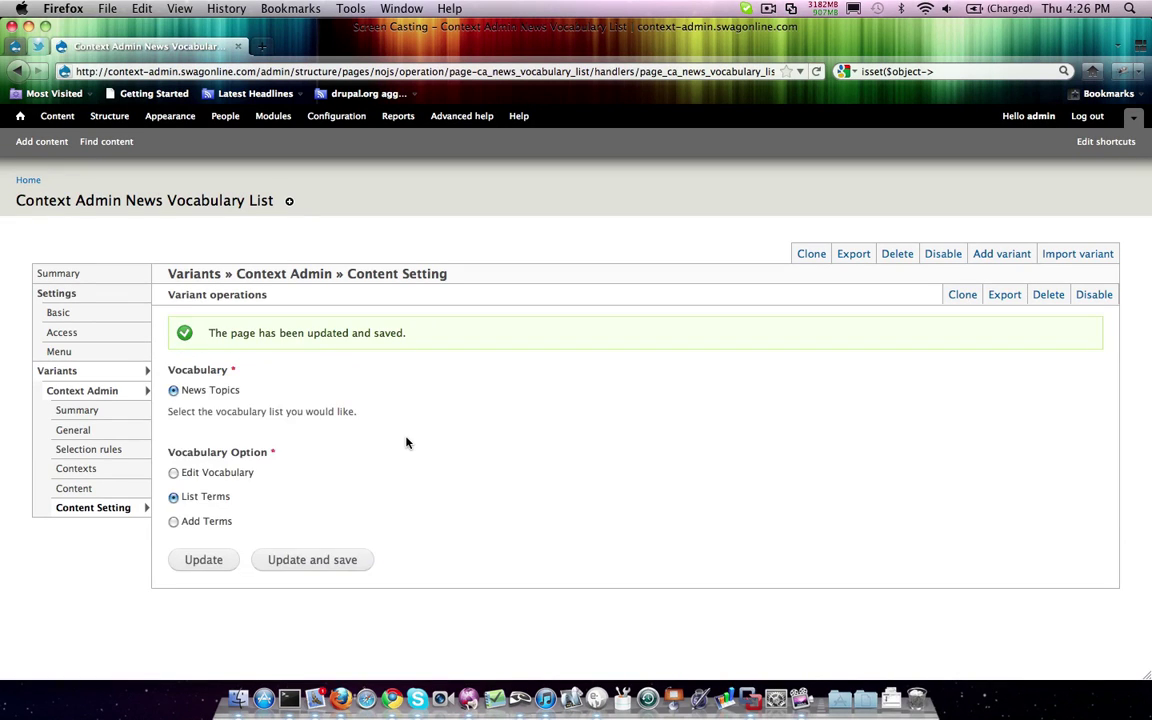
Check the term list of the News section's Topics on the site
click(20, 116)
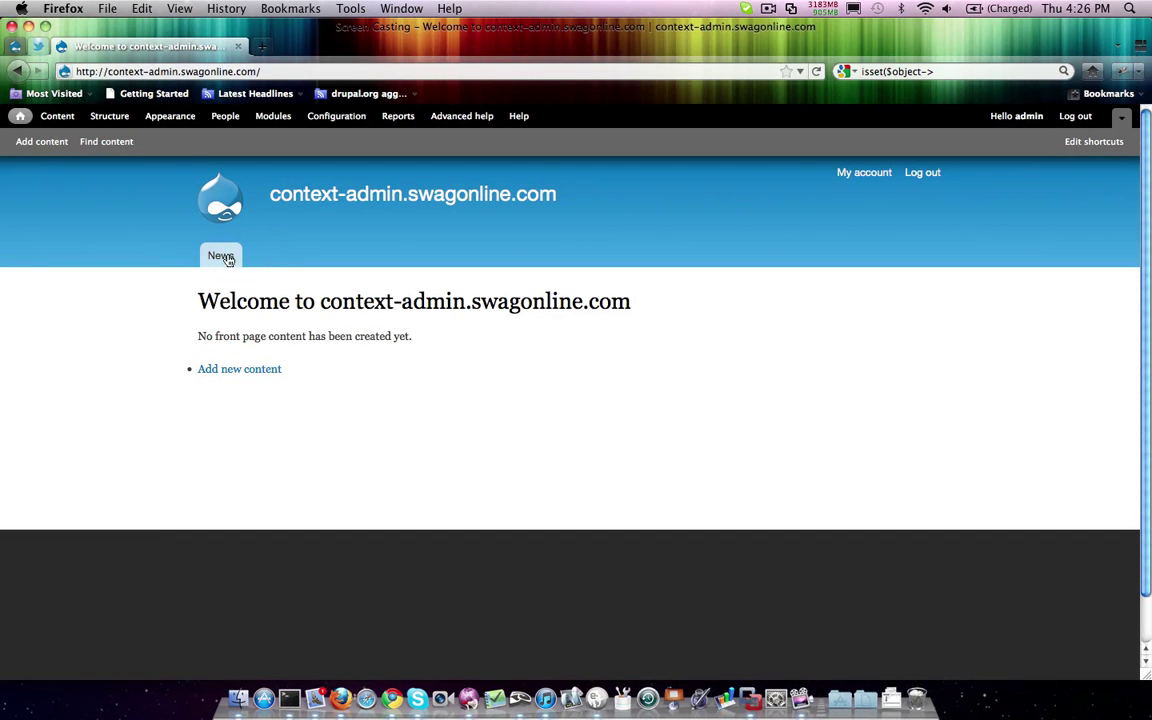
click(222, 256)
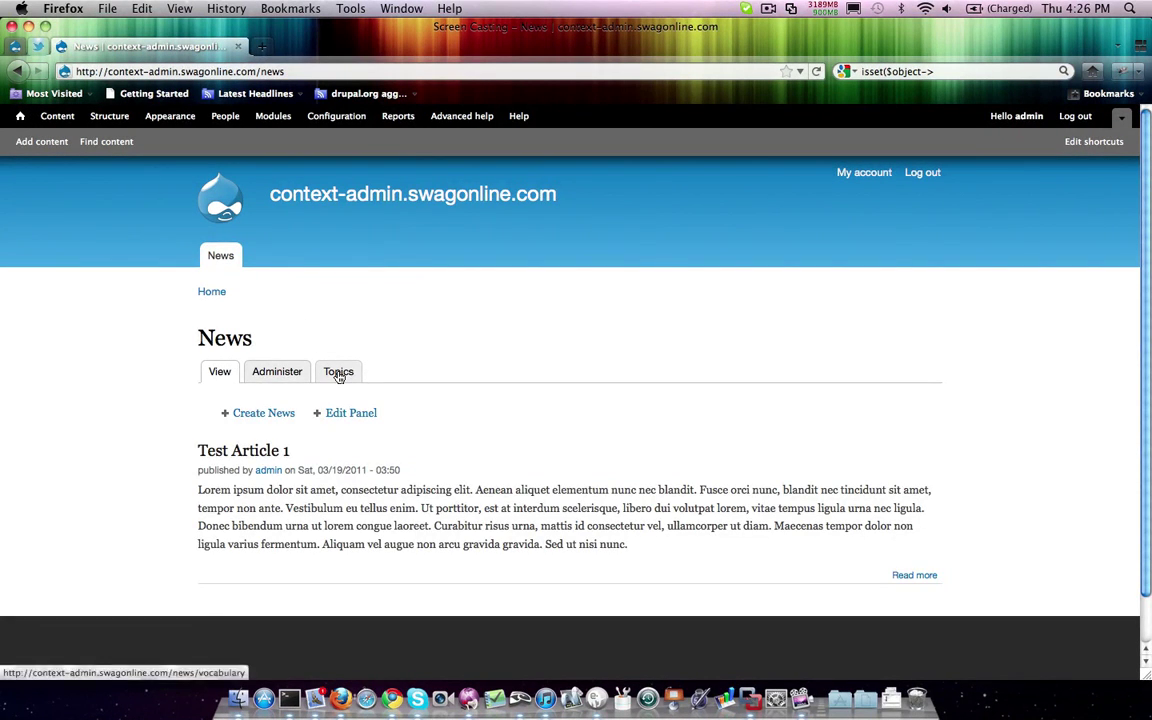
click(338, 372)
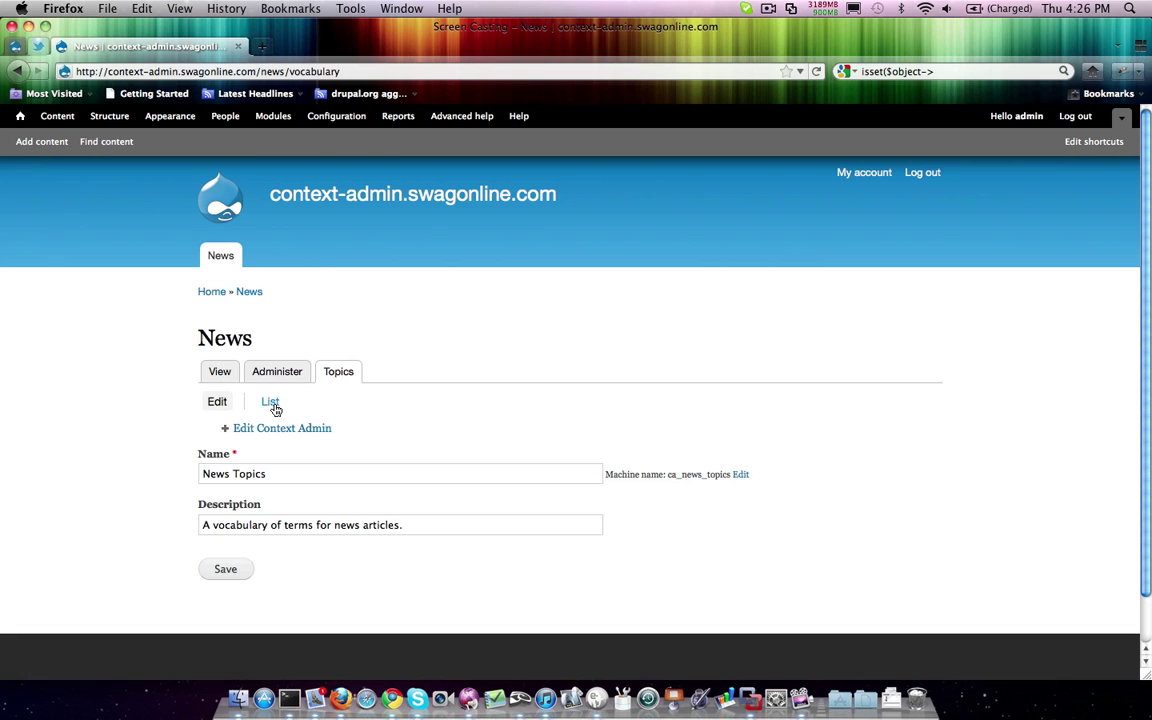
click(269, 403)
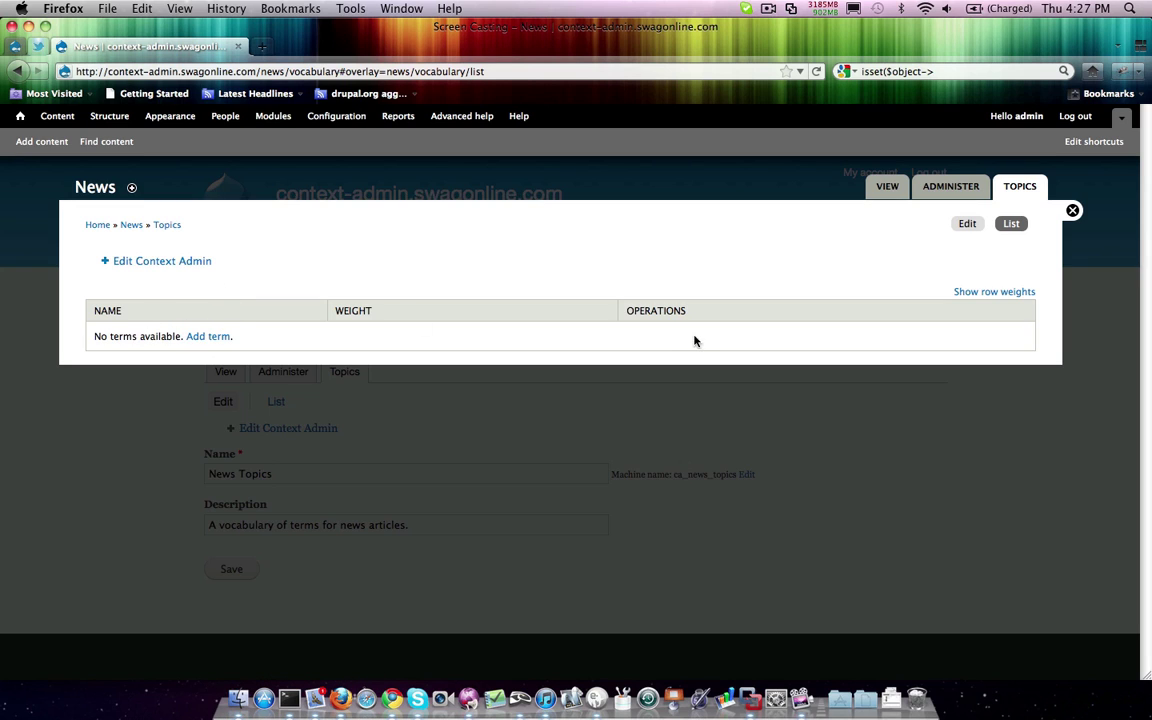
Start cloning the vocabulary edit page with the path news/vocabulary/add and the title "Context Admin News Vocabulary Add"
click(969, 223)
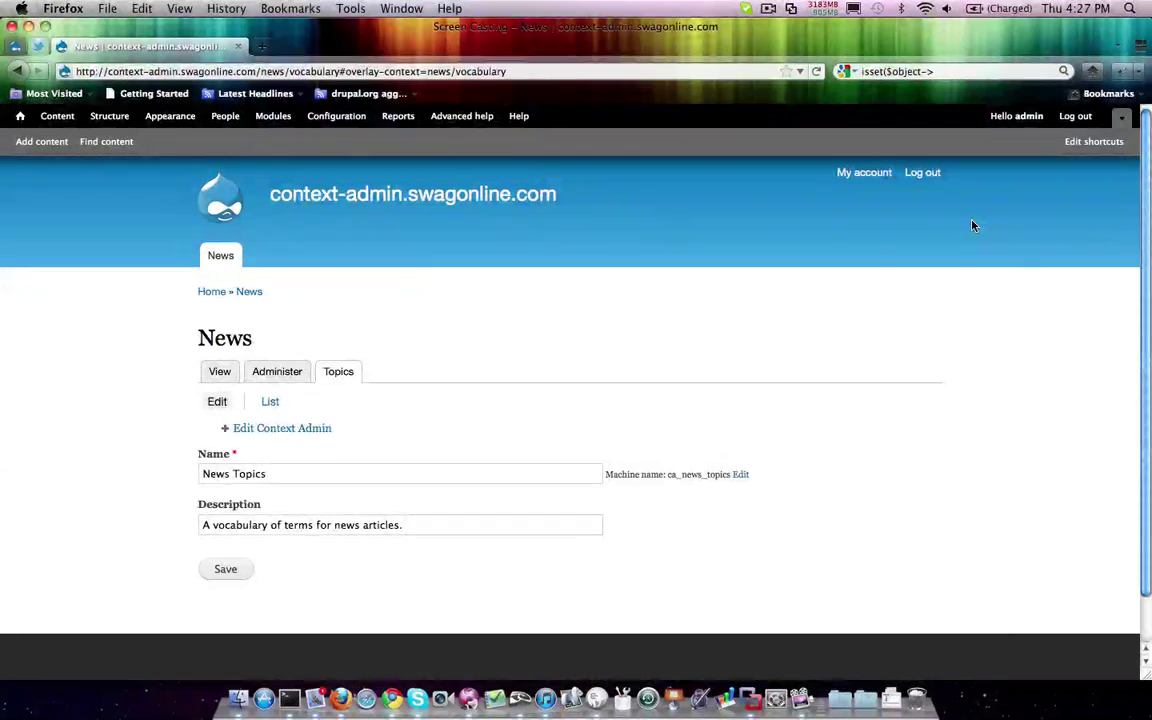
click(267, 430)
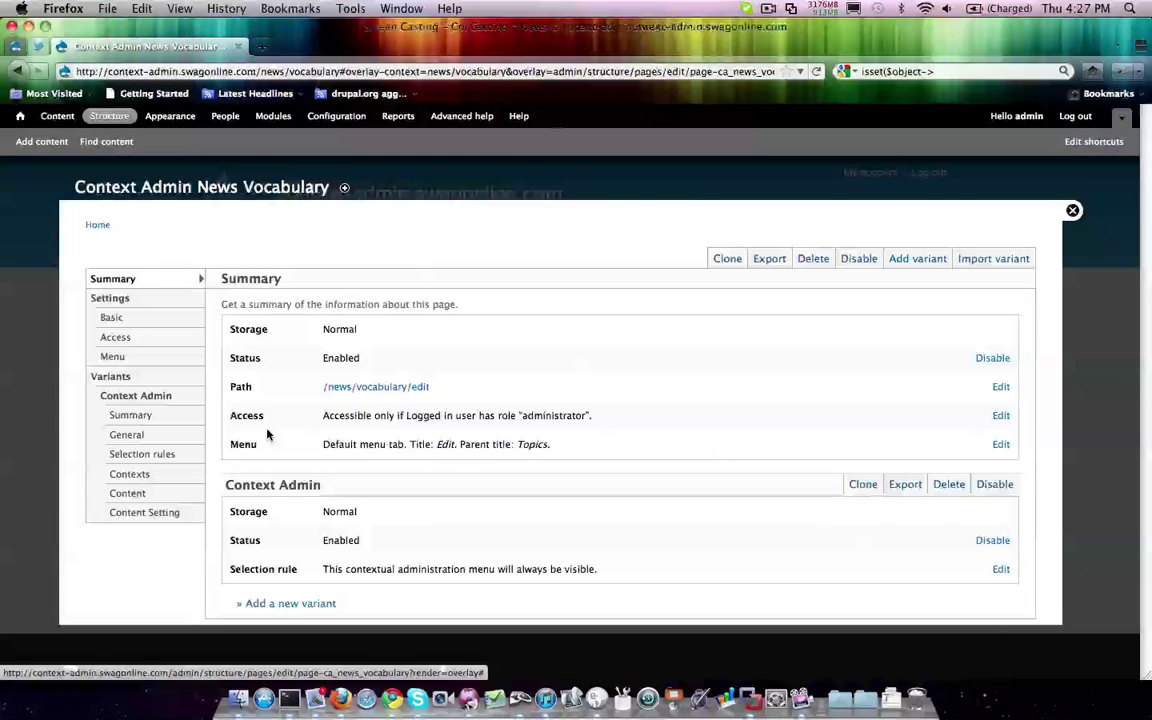
click(729, 258)
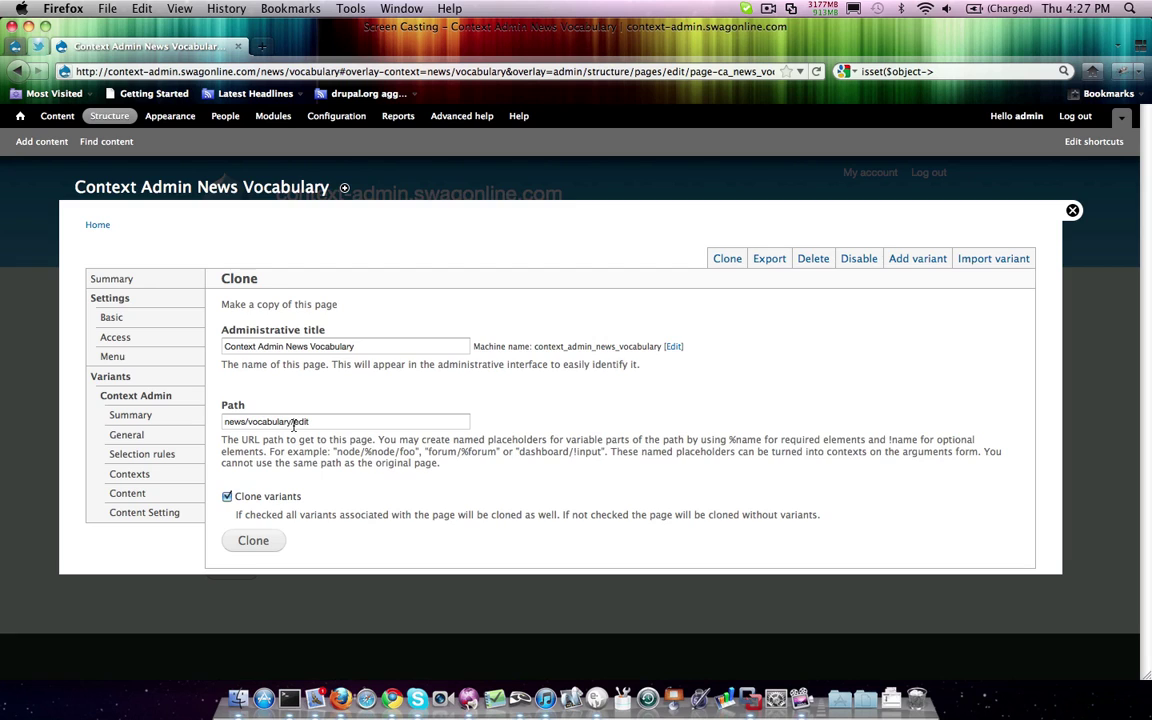
drag(294, 424, 356, 427)
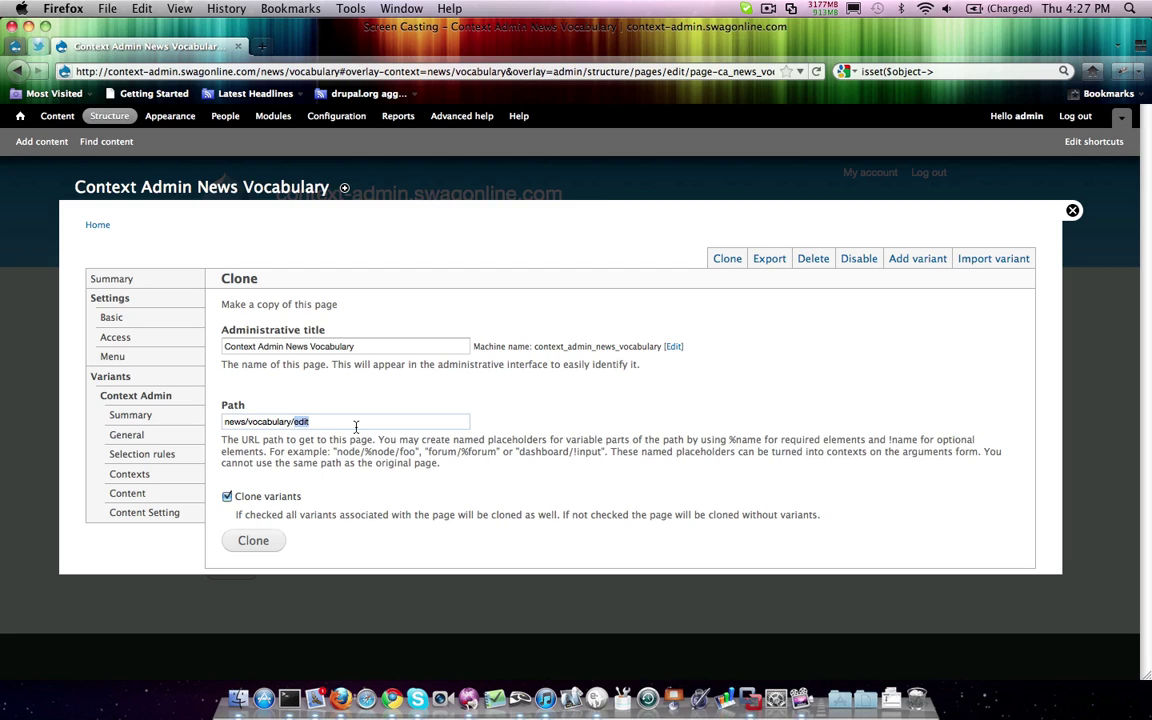
click(384, 348)
text(A)
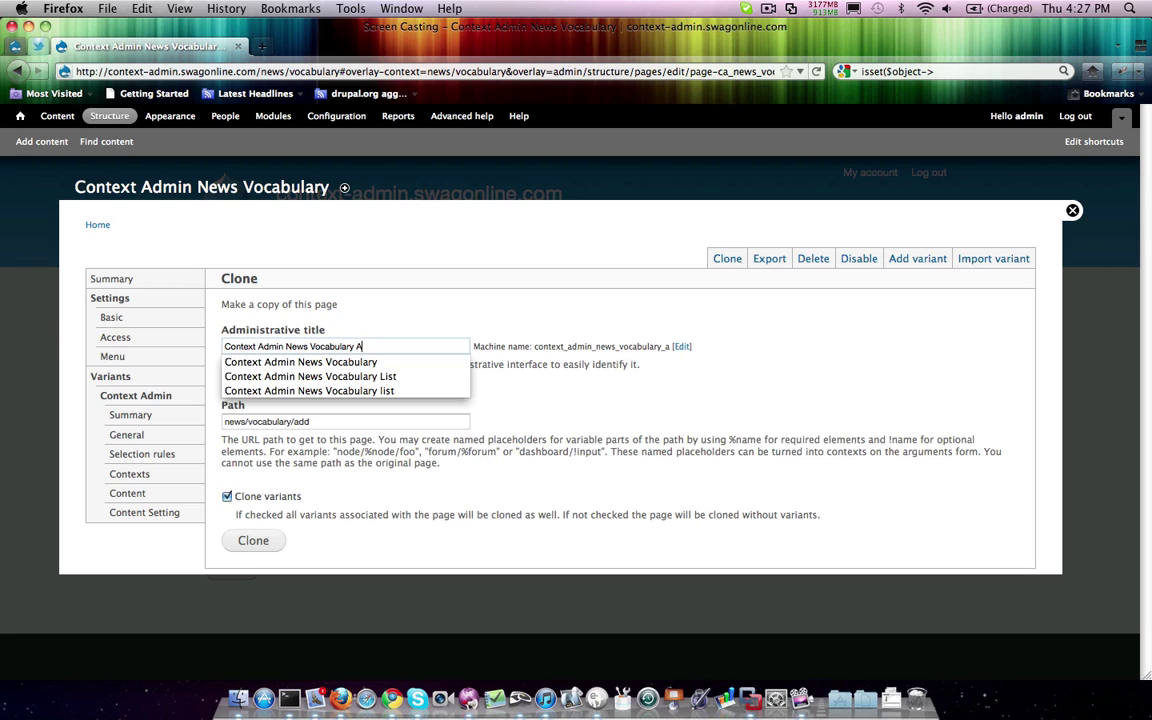
text(dd)
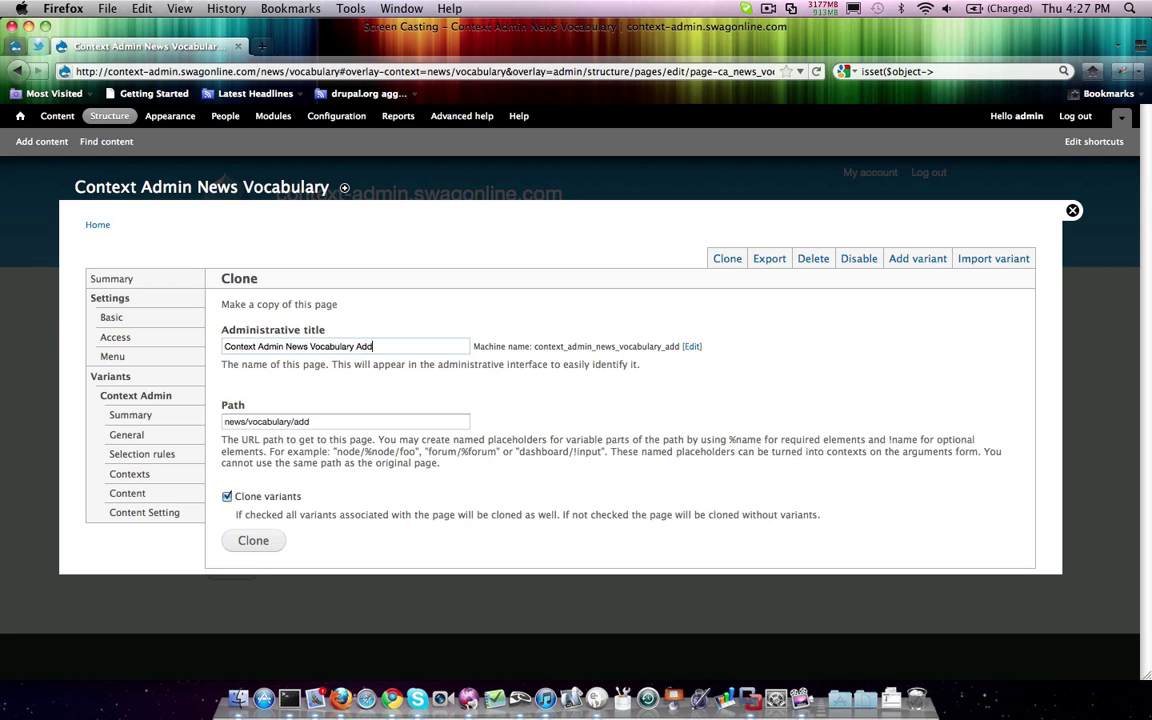
Set the clone's page name to ca_news_vocabulary_add and create the clone with its variants
click(689, 347)
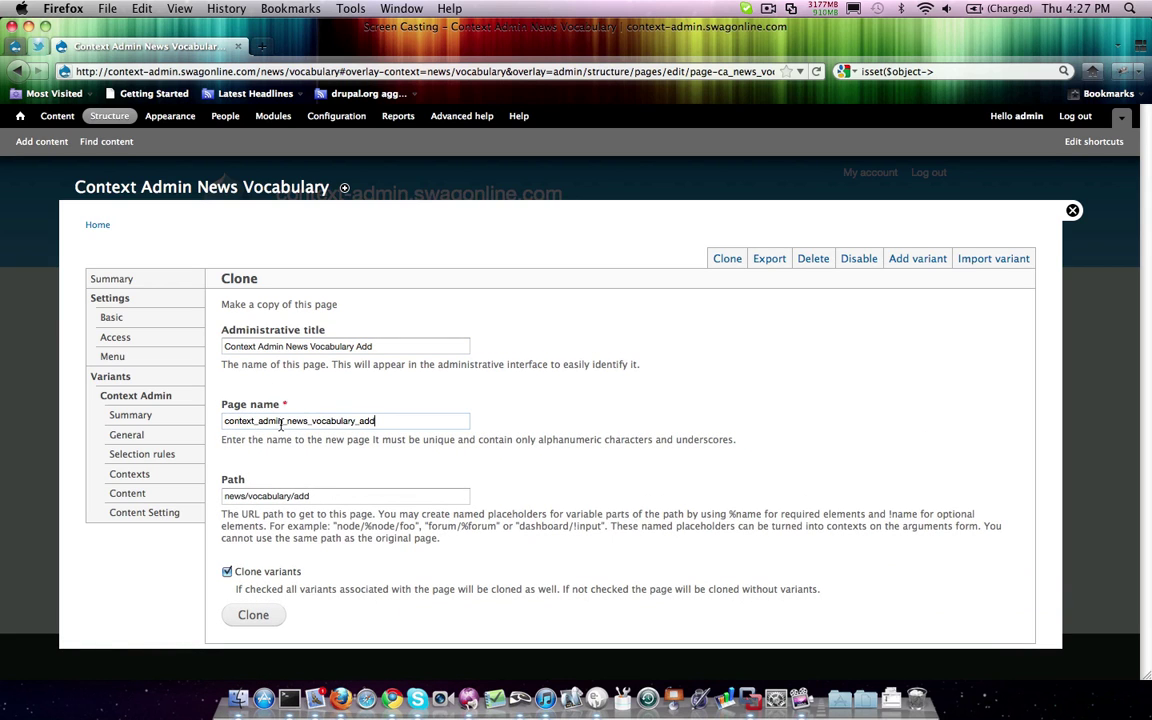
drag(284, 421, 236, 424)
text(a)
click(253, 615)
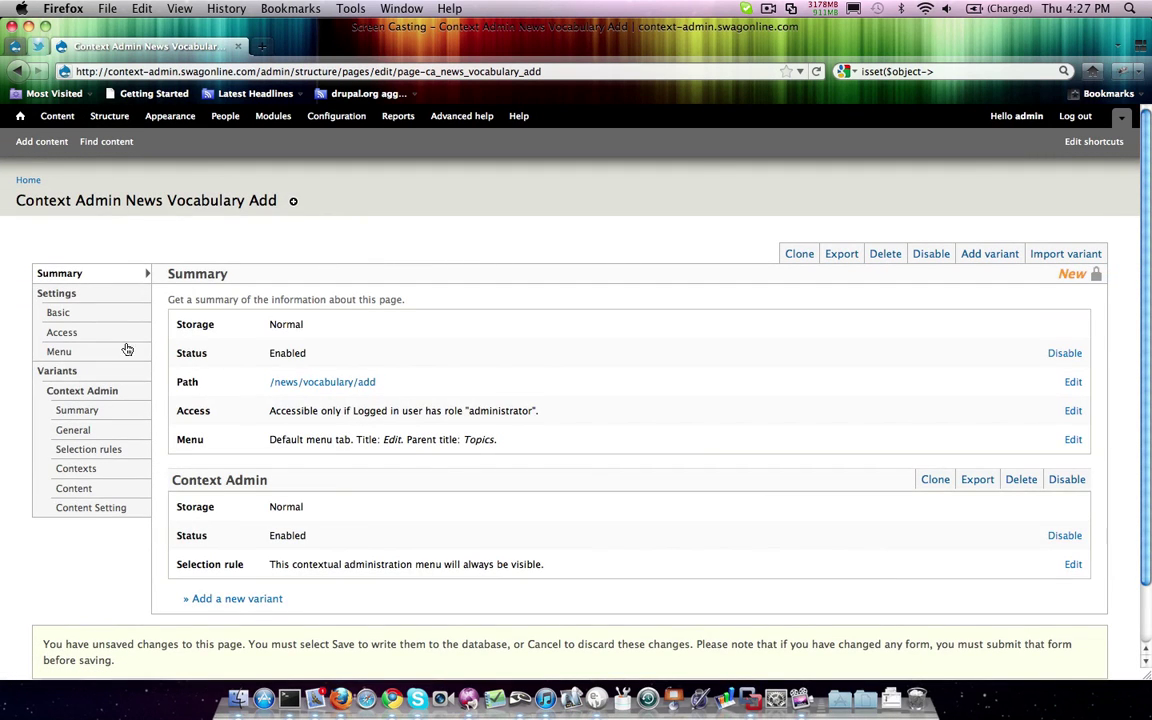
Make the new page's menu entry a menu tab titled "Add Terms" with weight 2, and save it
click(93, 355)
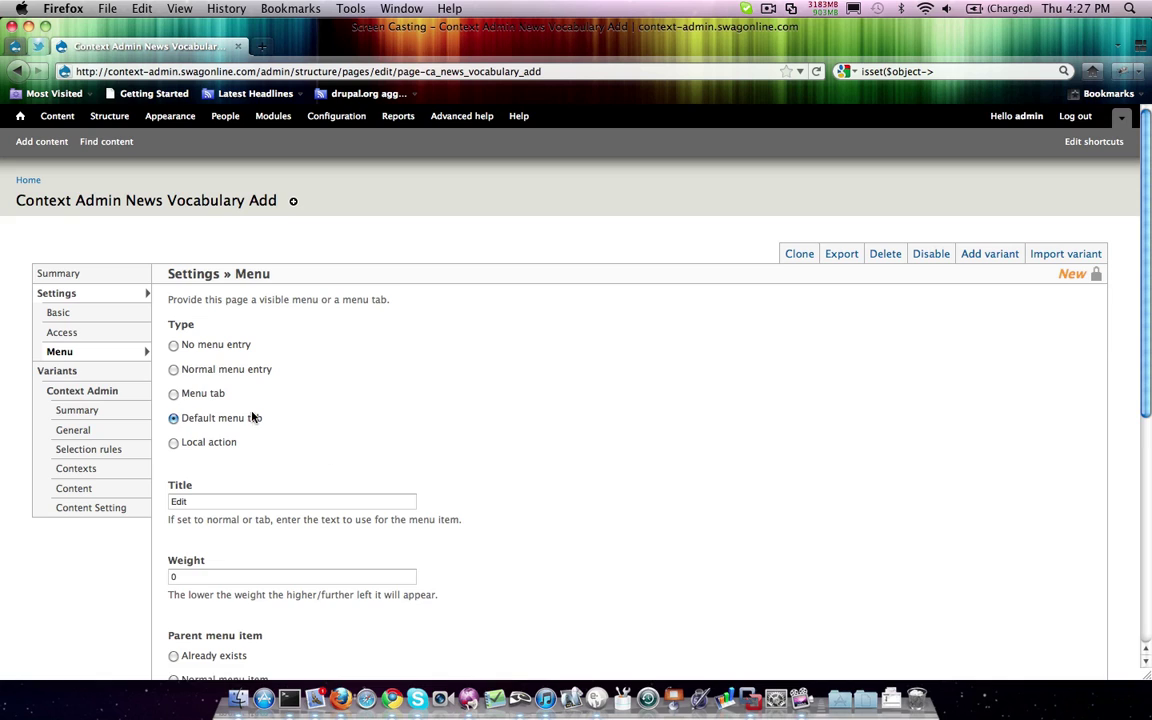
click(197, 396)
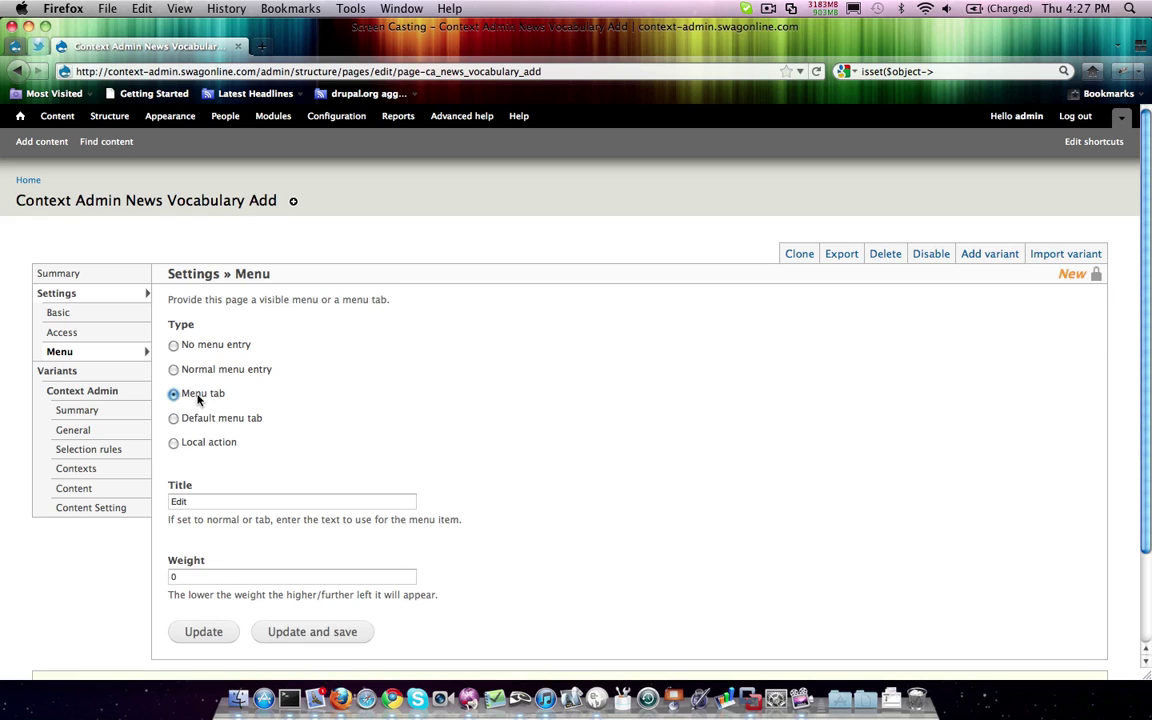
double_click(178, 501)
text(Add Te)
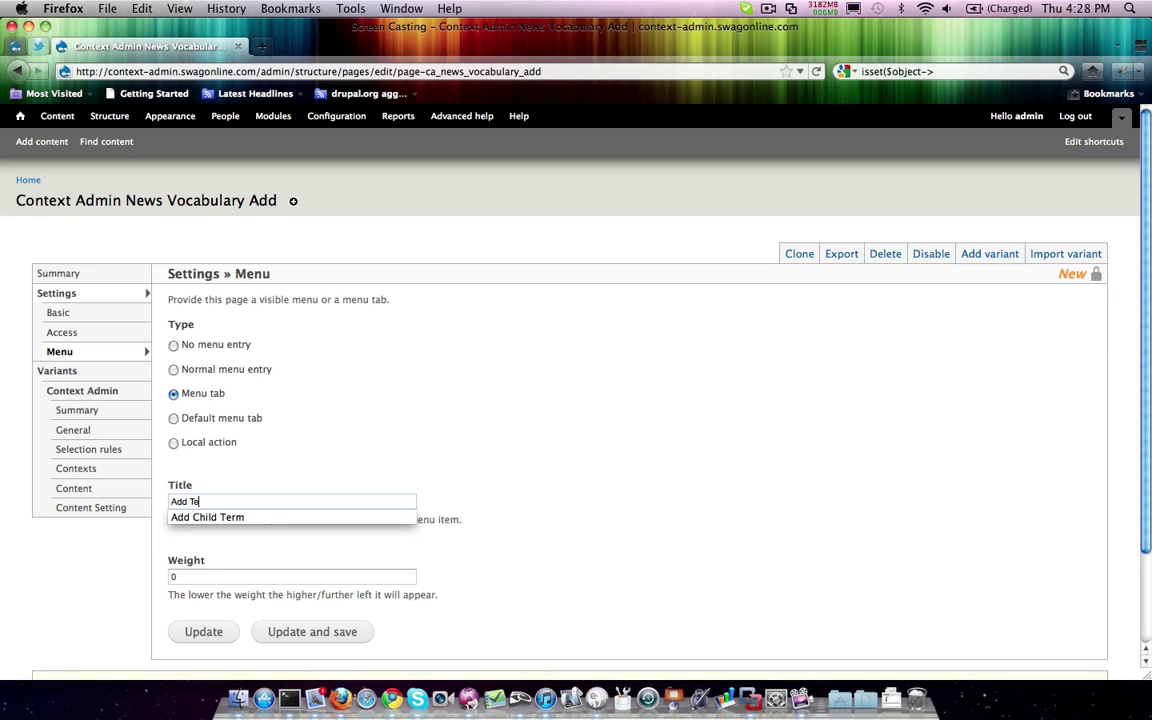
text(rms)
key(Tab)
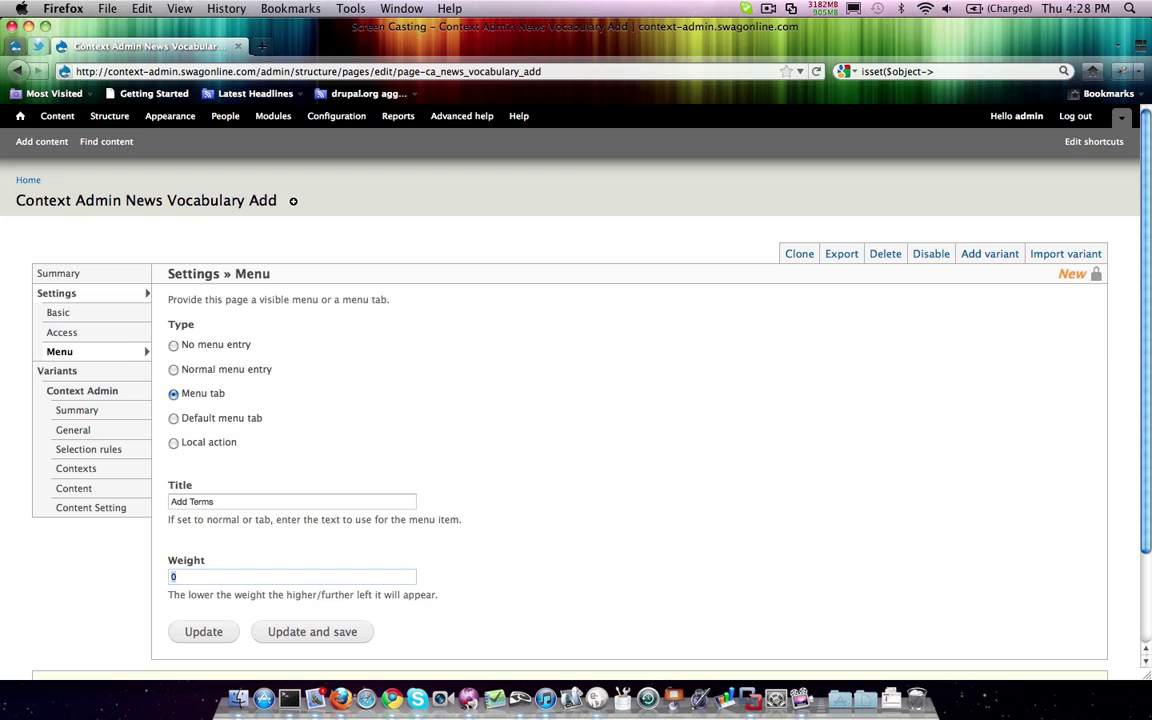
text(2)
click(310, 630)
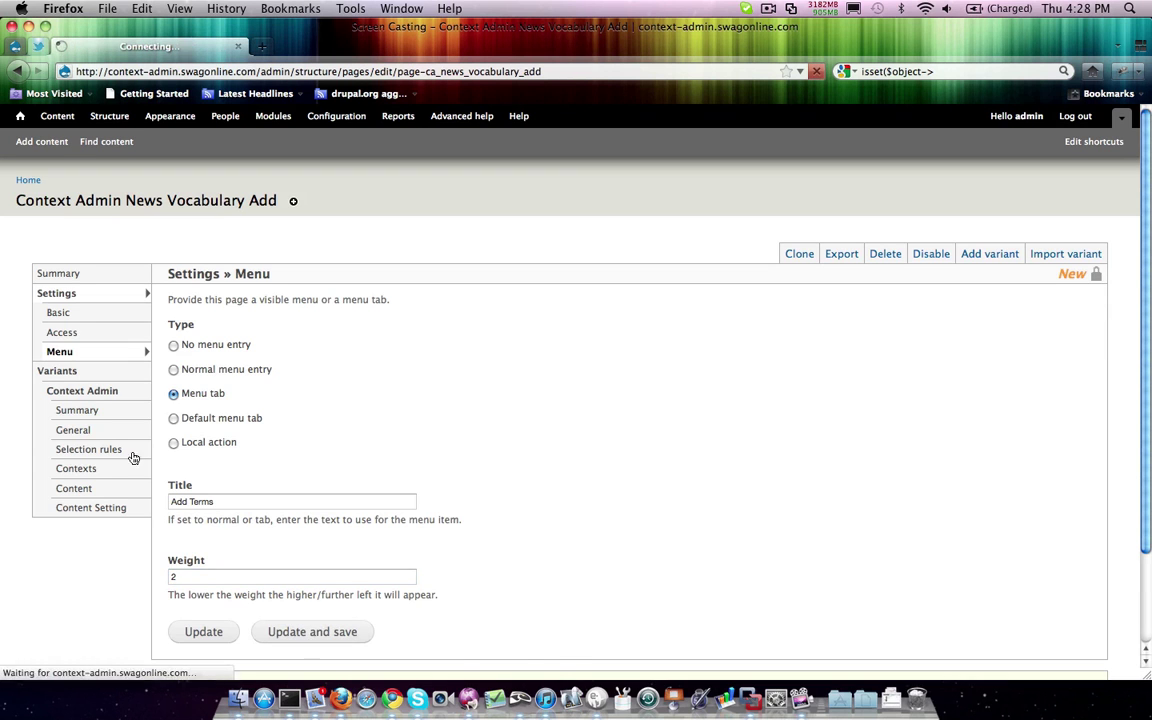
Set the page variant's vocabulary option to Add Terms for News Topics, and save it
click(84, 492)
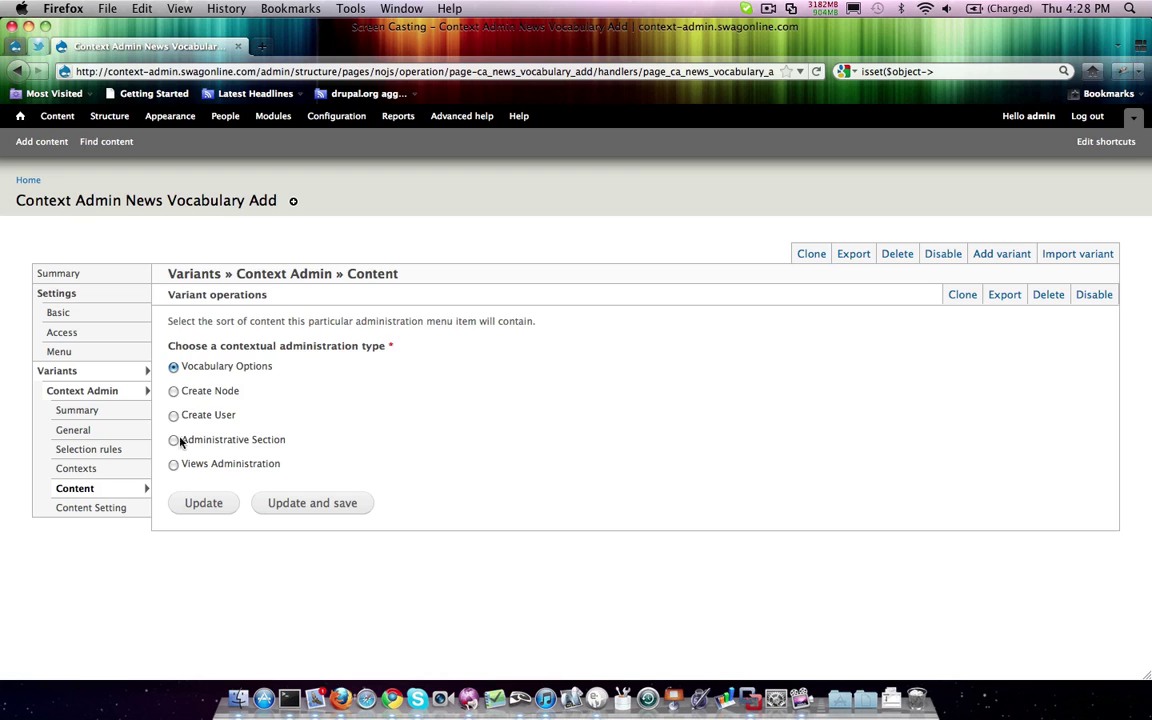
click(90, 508)
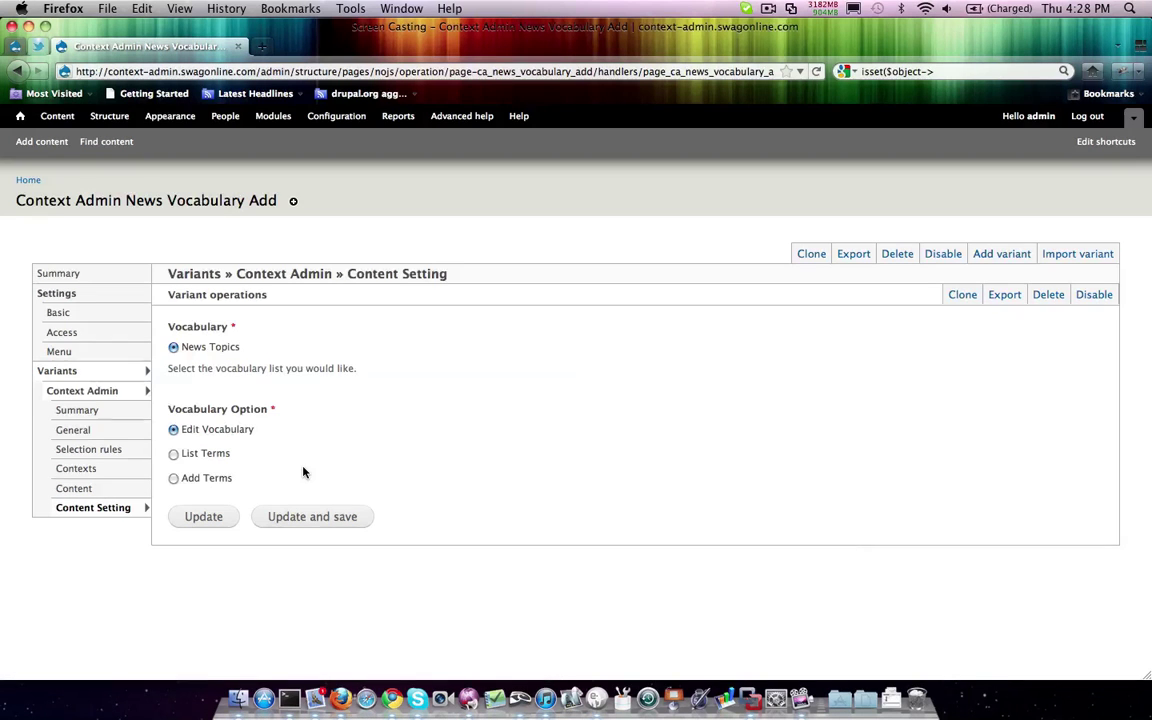
click(178, 478)
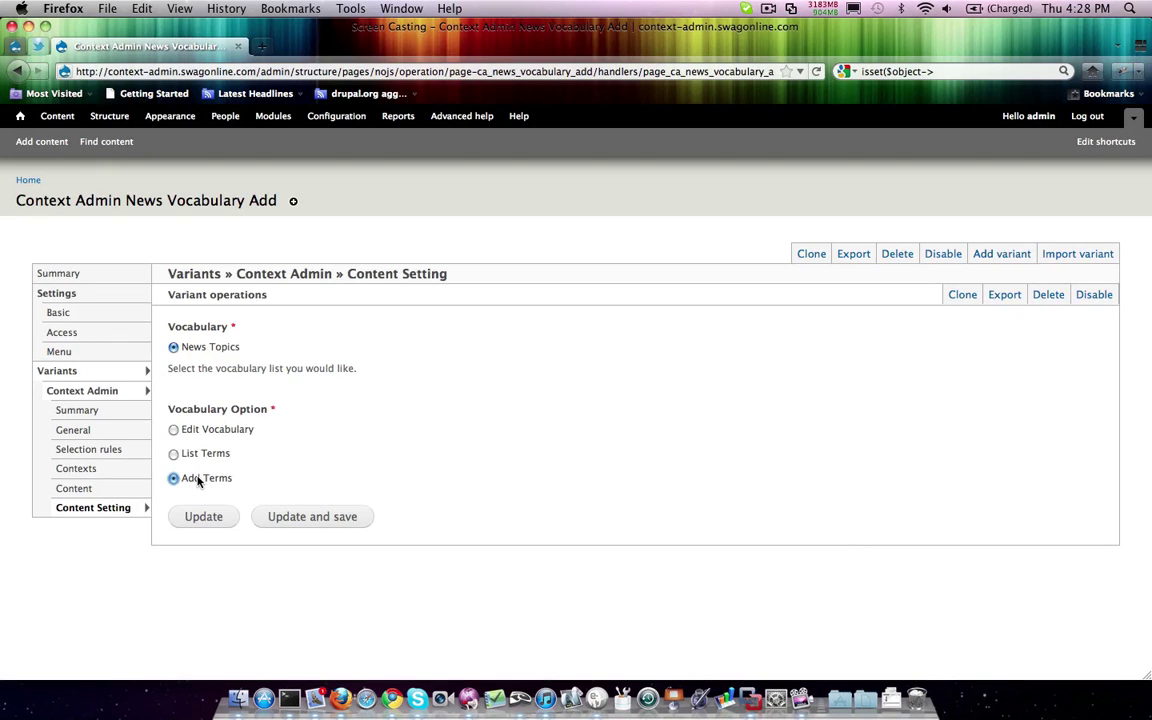
click(302, 517)
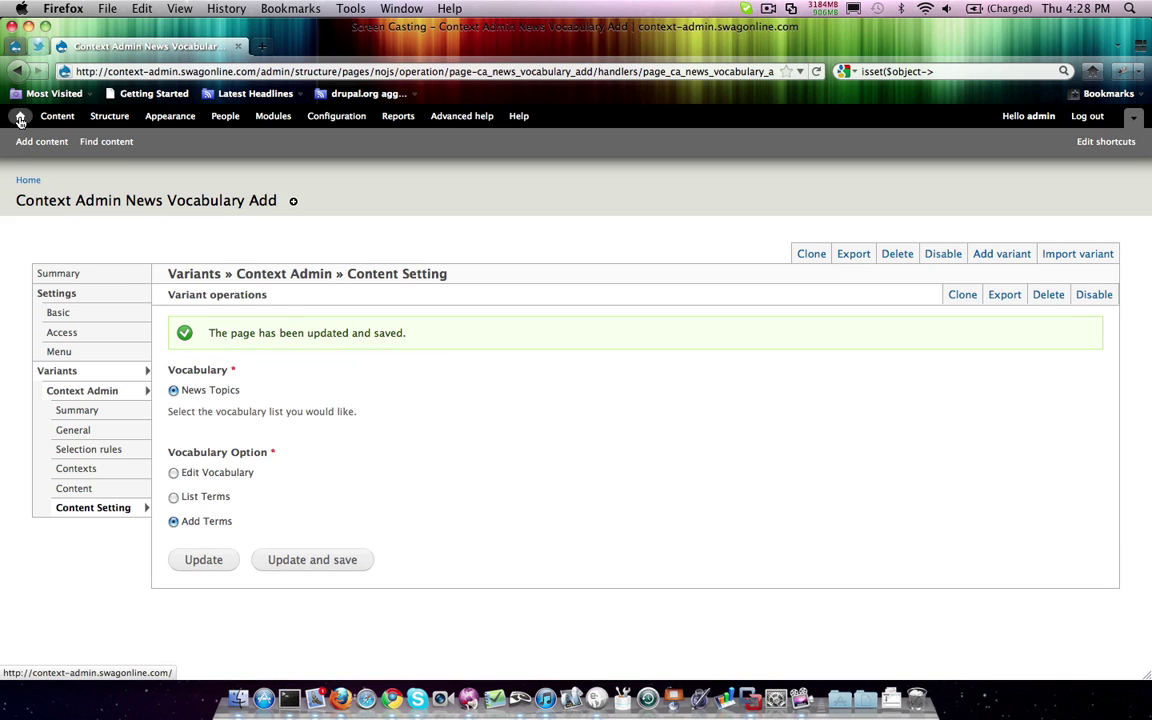
Open the Add Terms form under the News section's Topics and look through its fields
click(20, 118)
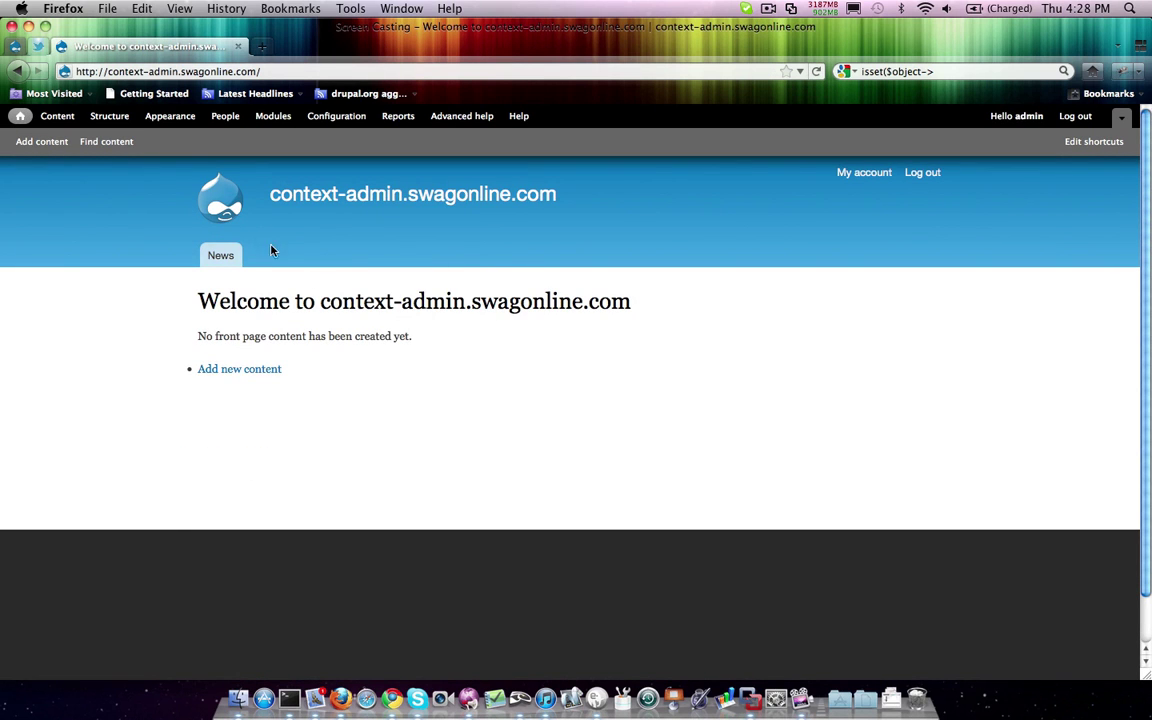
click(220, 255)
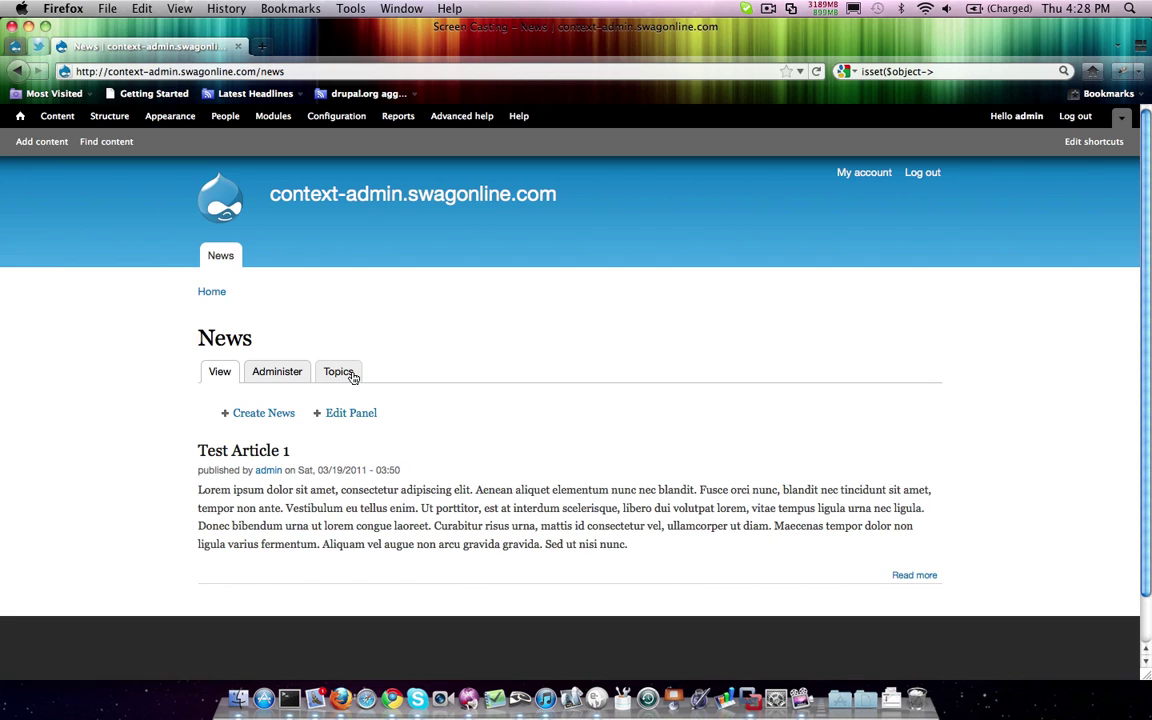
click(338, 374)
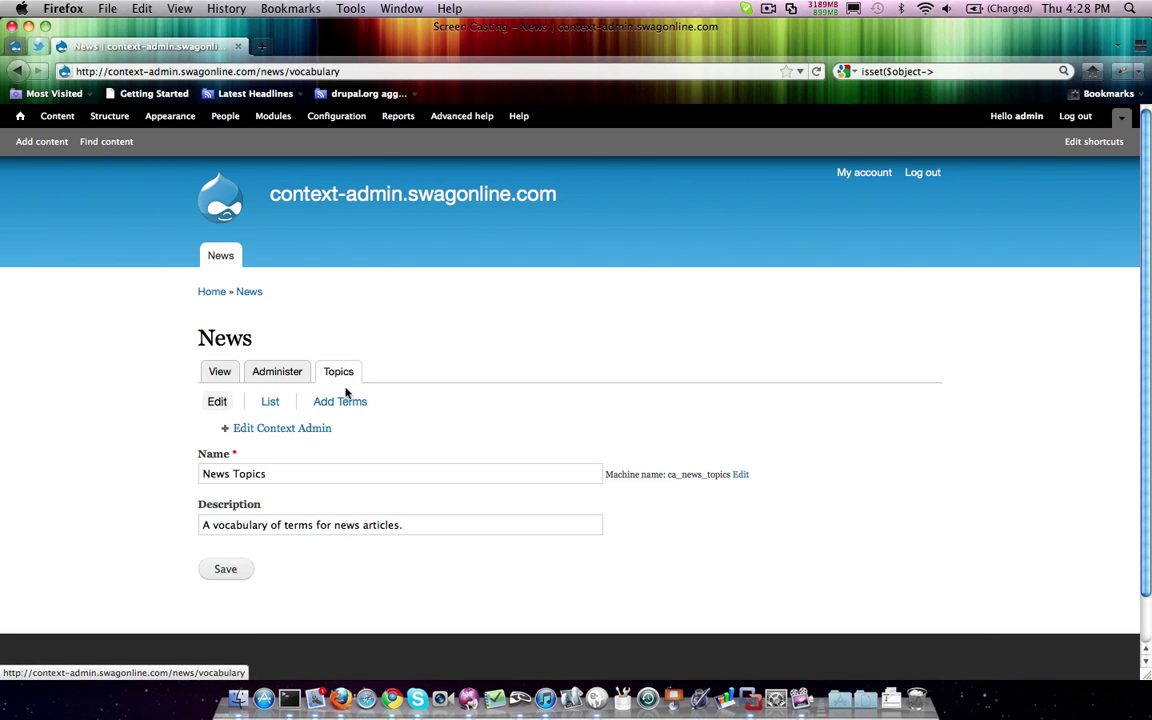
click(335, 404)
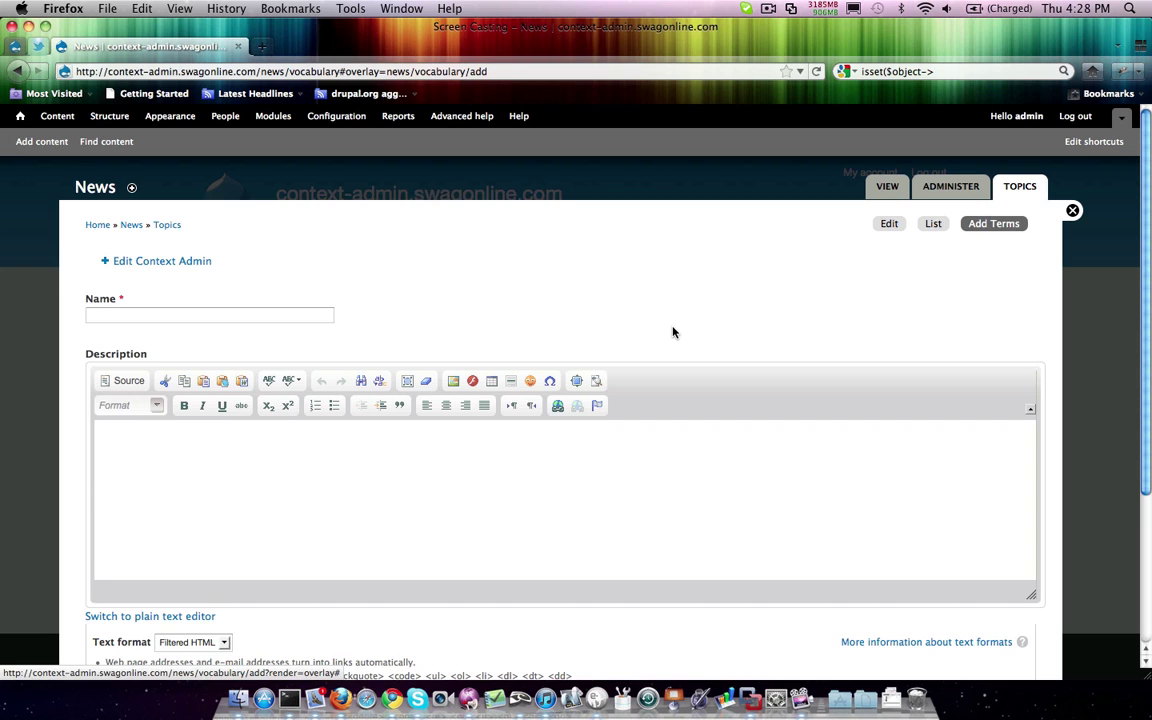
scroll(671, 327, down, 5)
Add a term named "Term 1" to the News Topics vocabulary and save it
click(294, 315)
text(Ter)
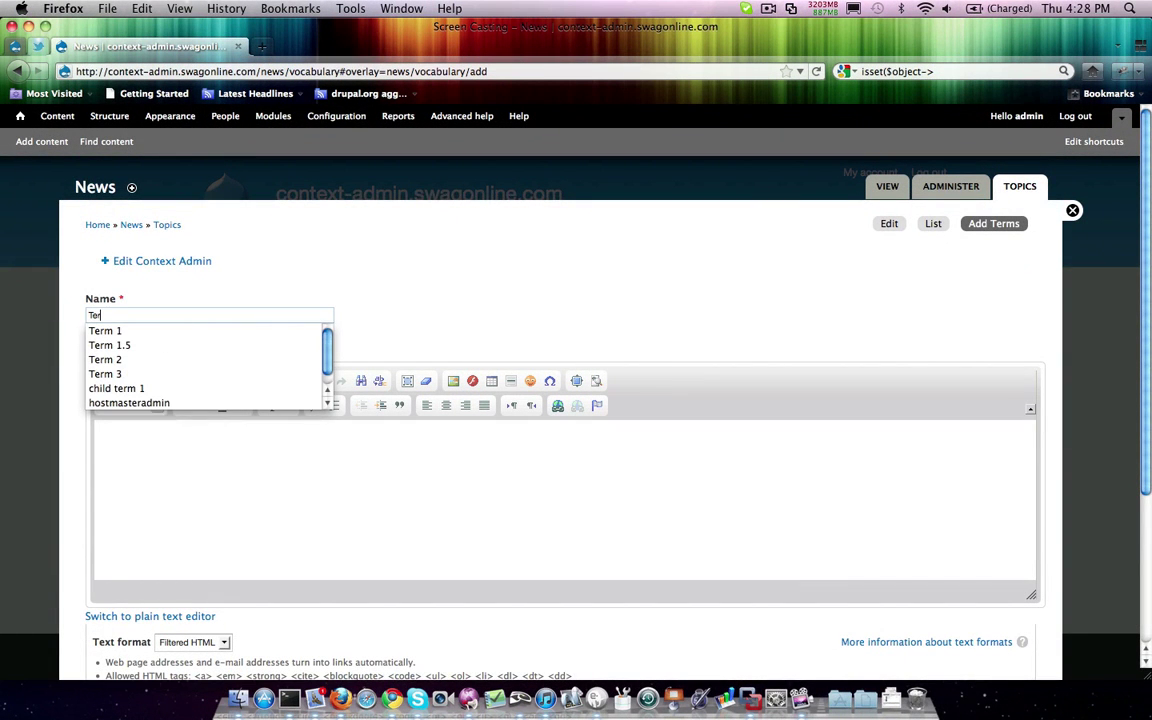
text(m 1)
click(438, 330)
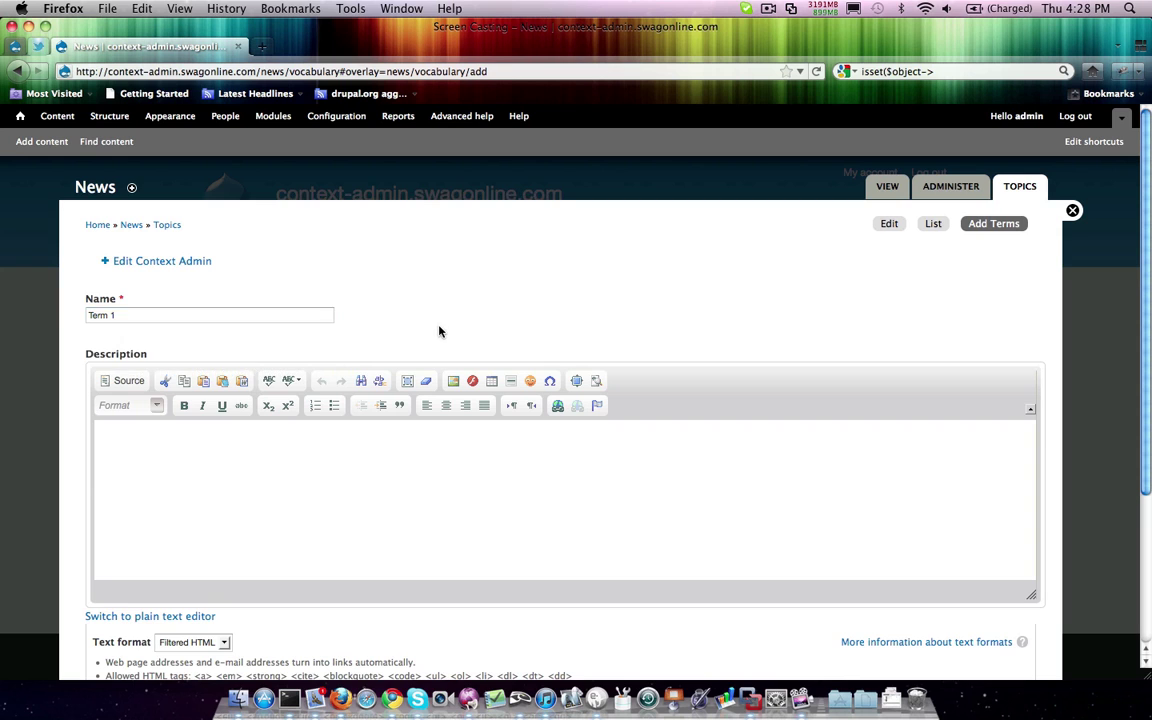
scroll(438, 331, down, 4)
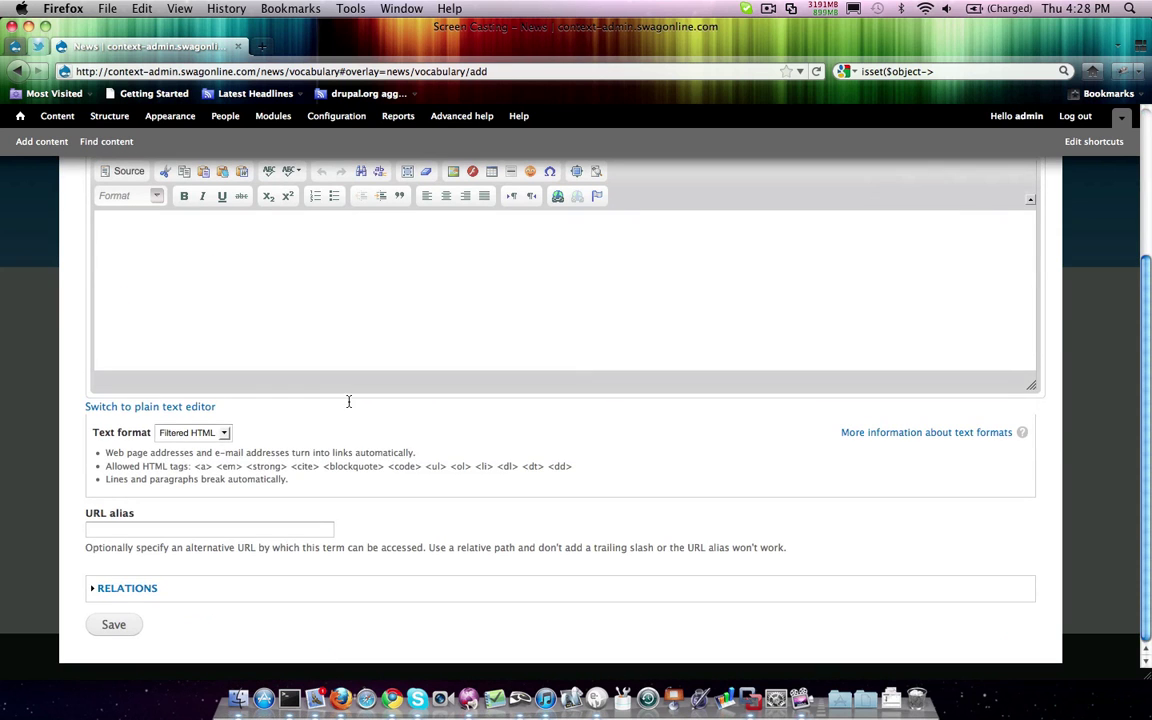
click(112, 624)
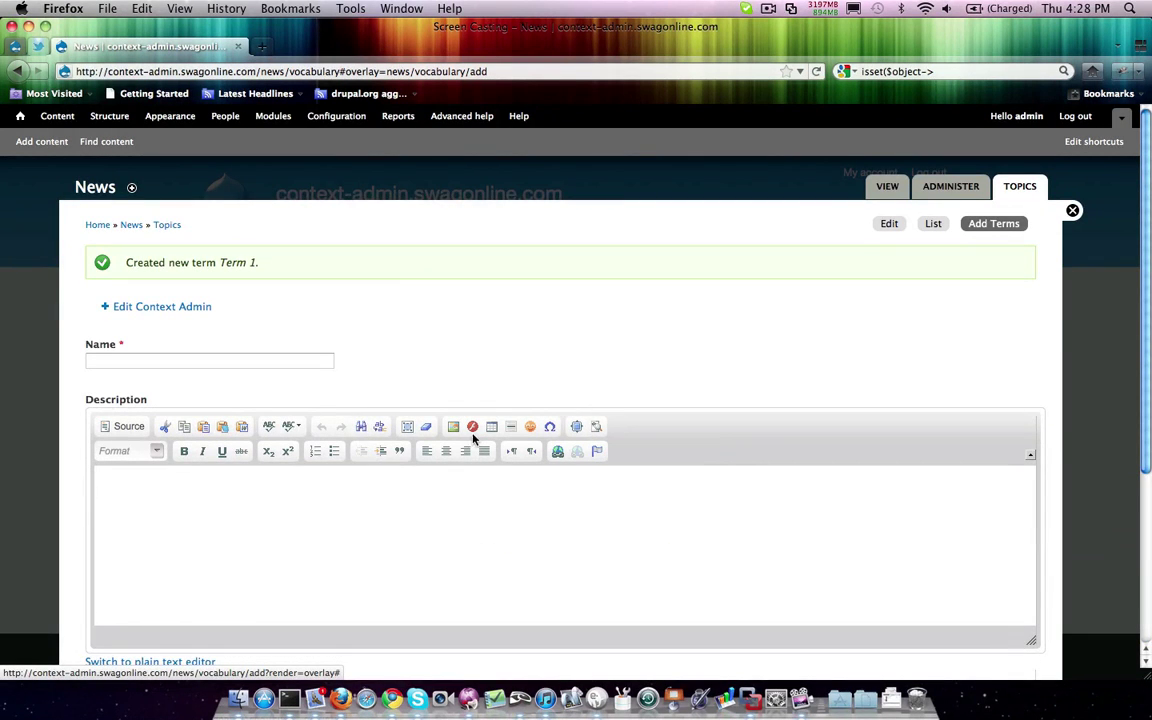
Add a second term named "Term 2" to the News Topics vocabulary and save it
click(239, 365)
text(Ter)
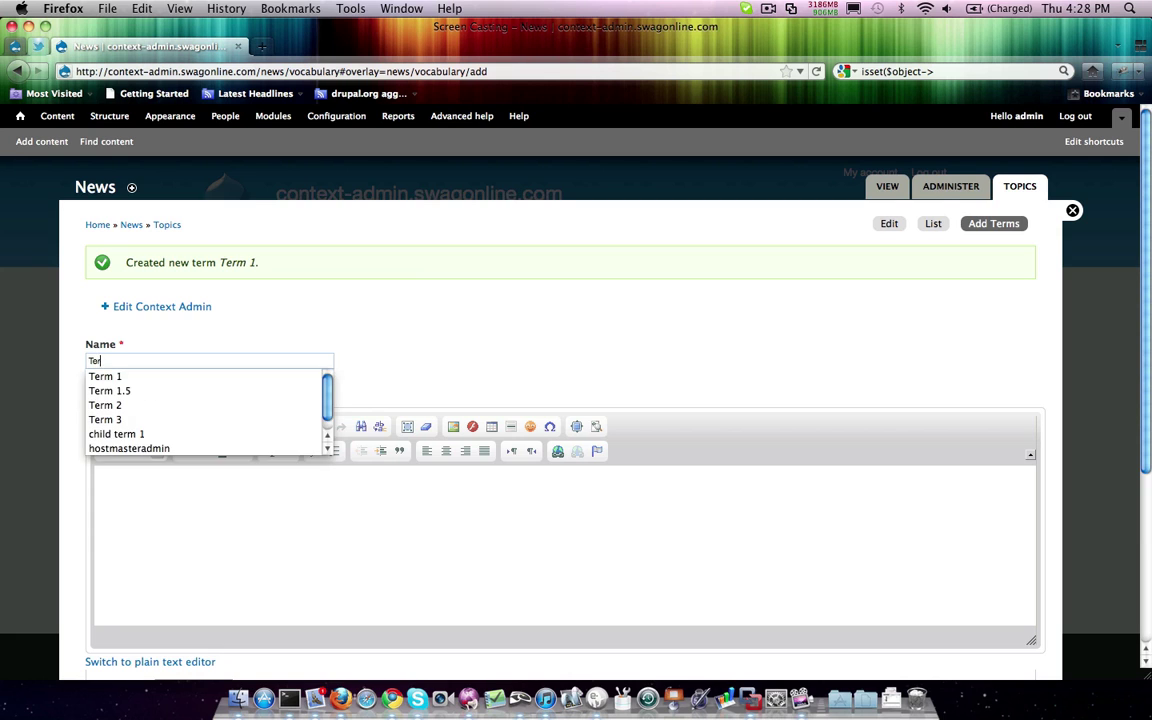
text(m 2)
click(474, 343)
scroll(474, 343, down, 4)
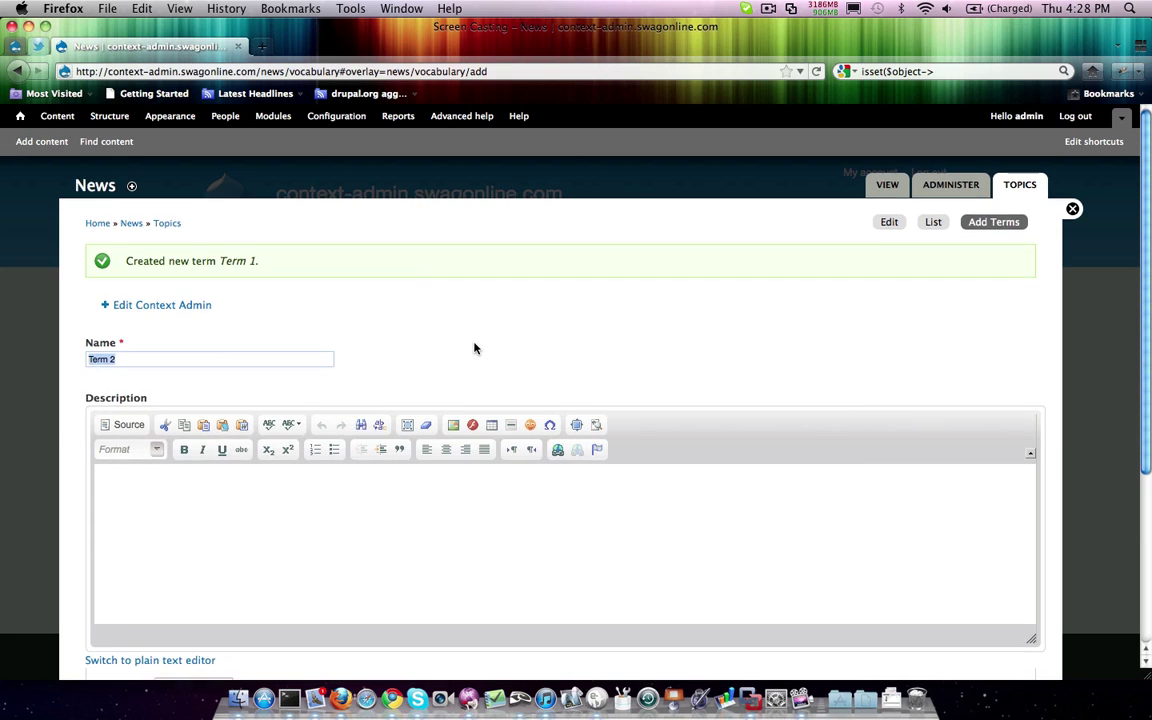
click(130, 623)
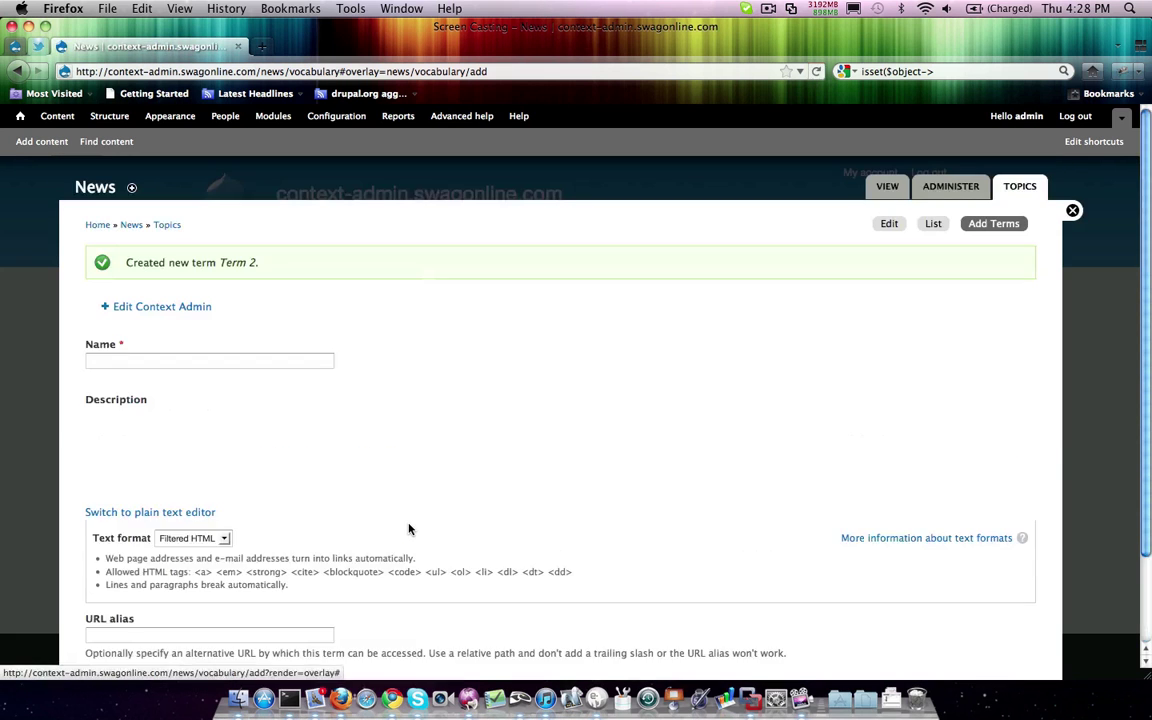
Add a third term named "Term 3" to the News Topics vocabulary and save it
click(145, 360)
text(Term 3)
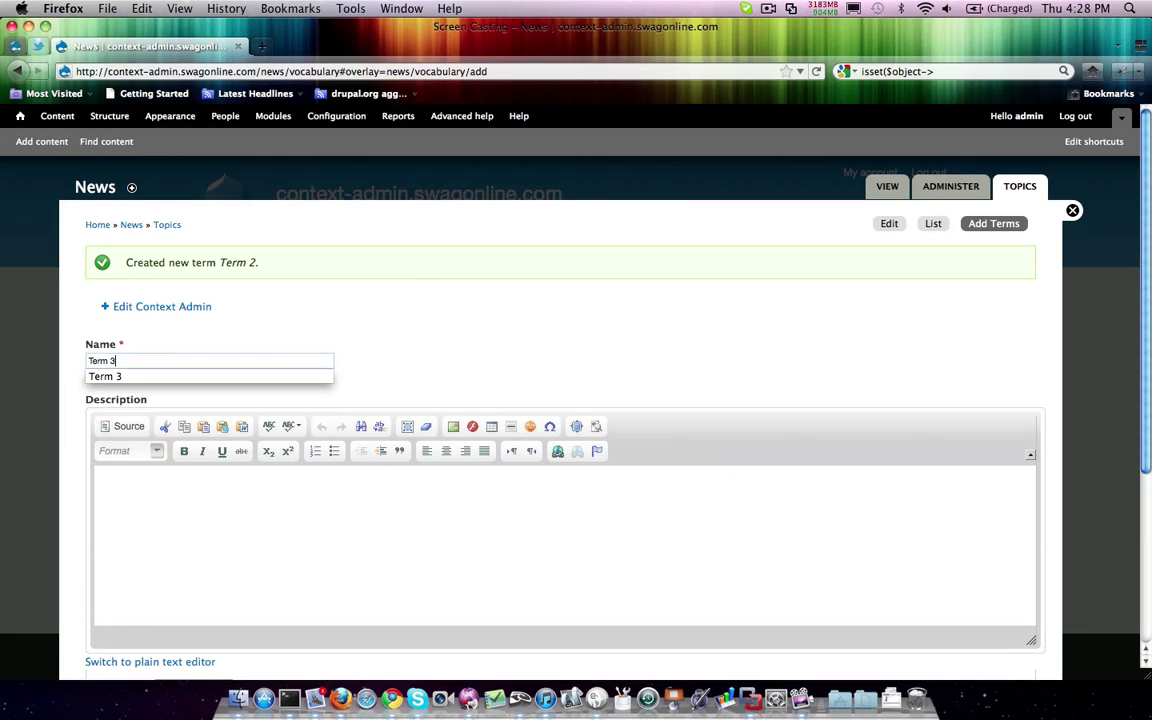
click(308, 336)
scroll(309, 337, down, 4)
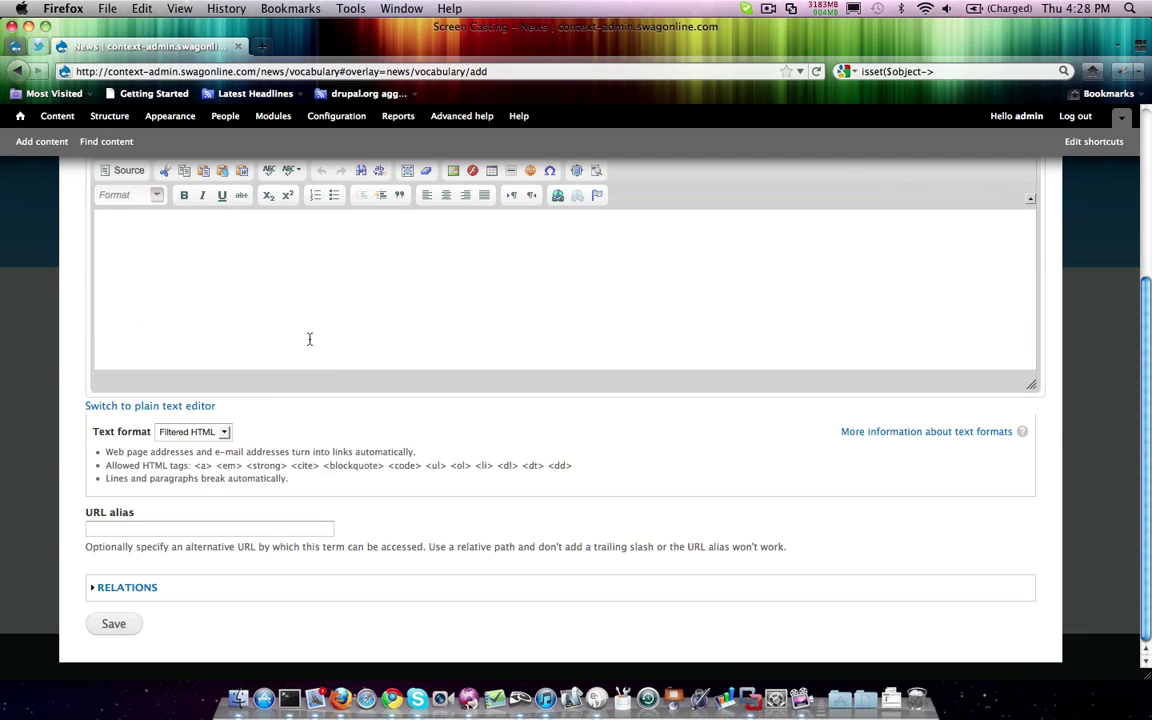
click(116, 626)
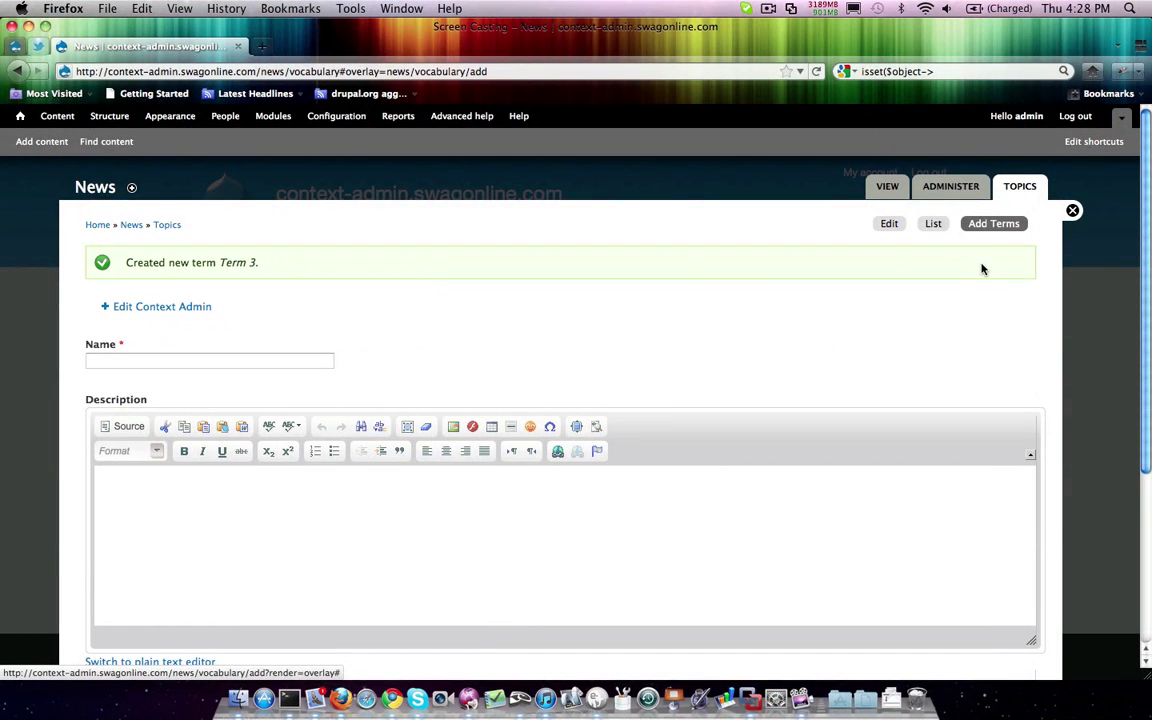
In the Topics term list, nest Term 2 under Term 1 with Term 3 placed above them, and save the arrangement
click(935, 224)
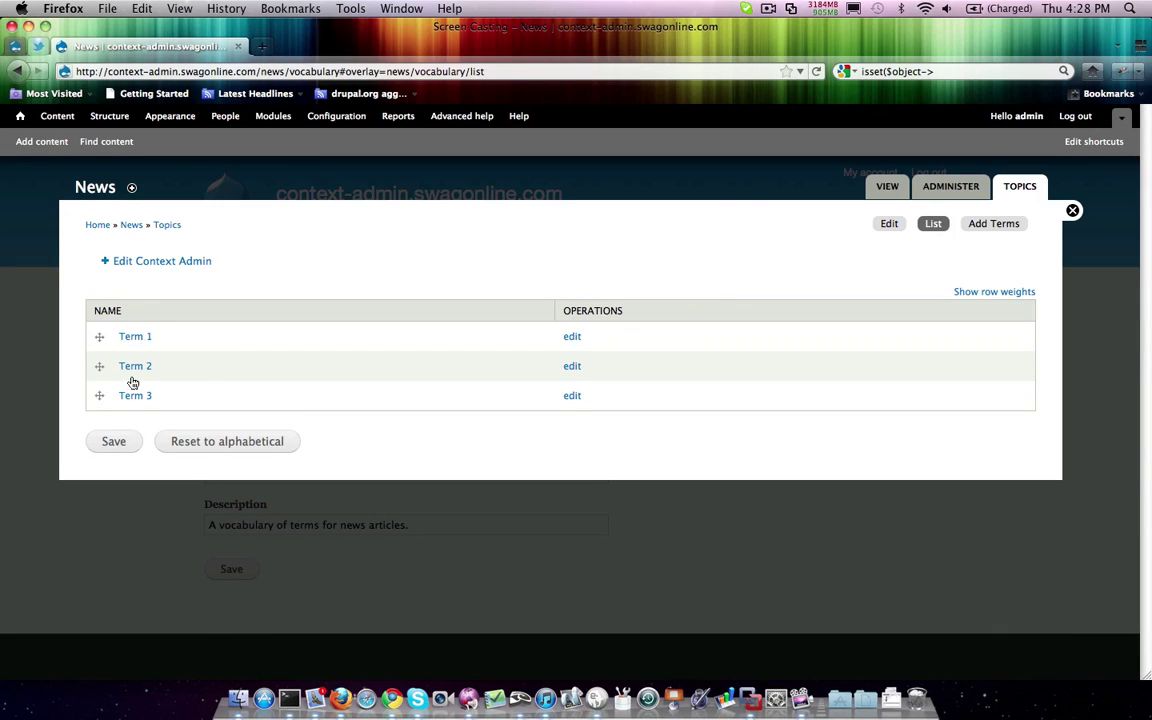
drag(98, 367, 112, 368)
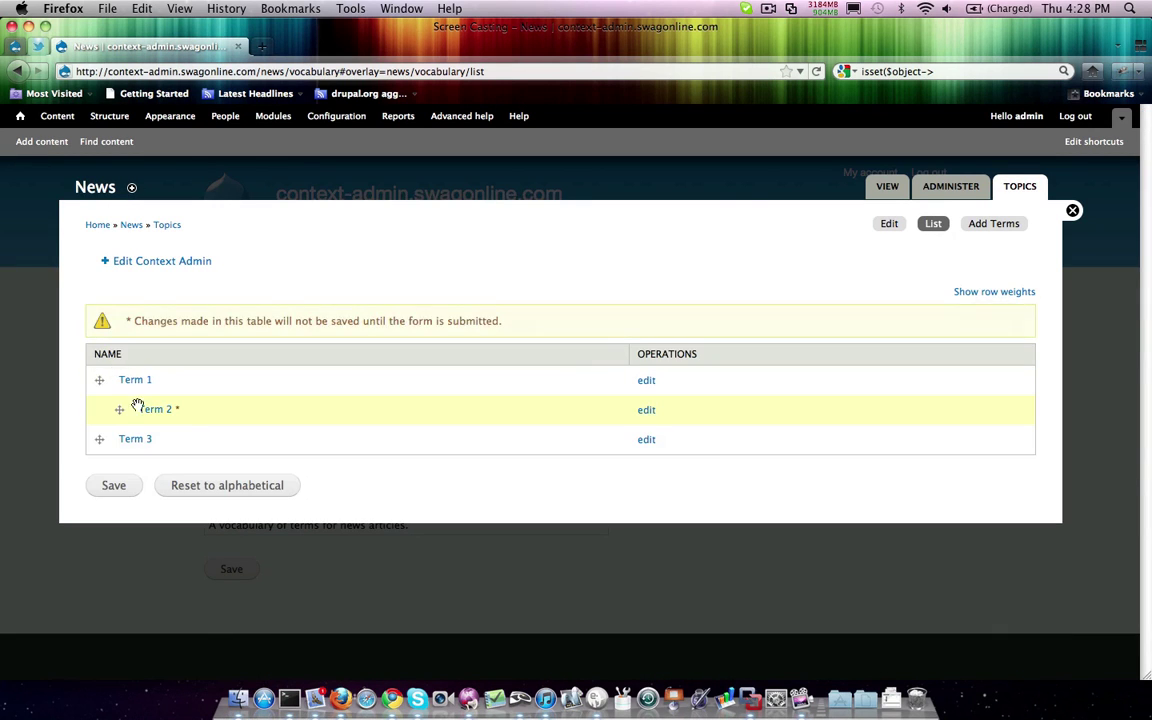
click(114, 486)
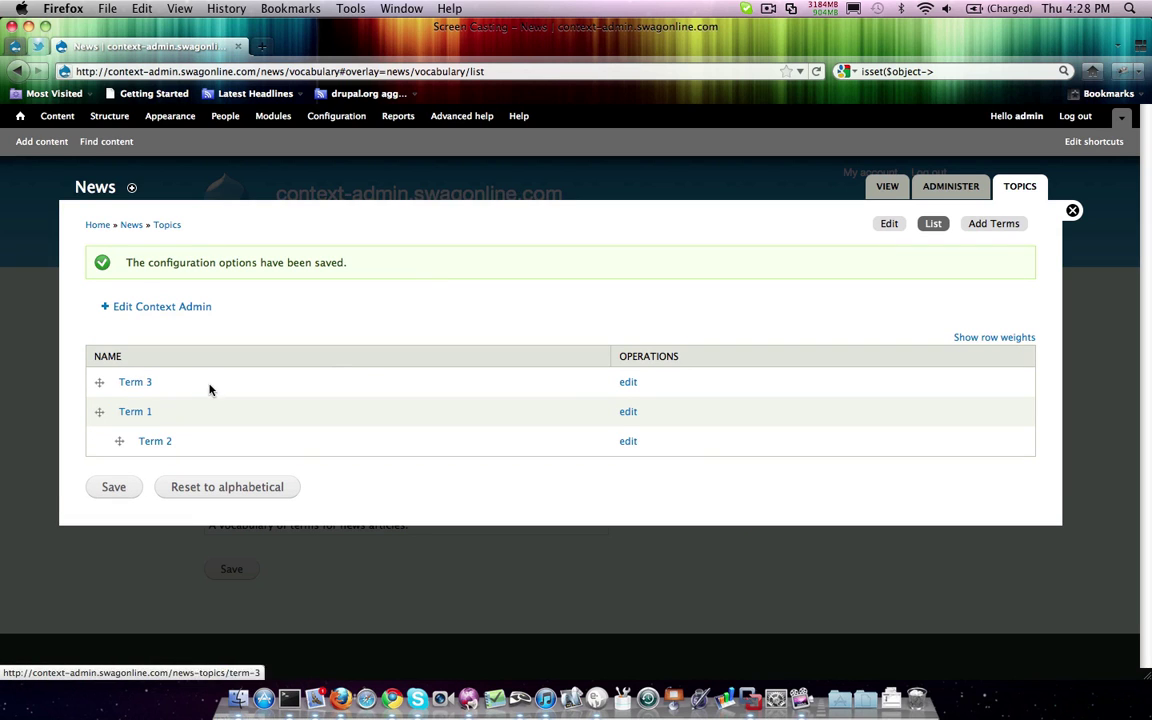